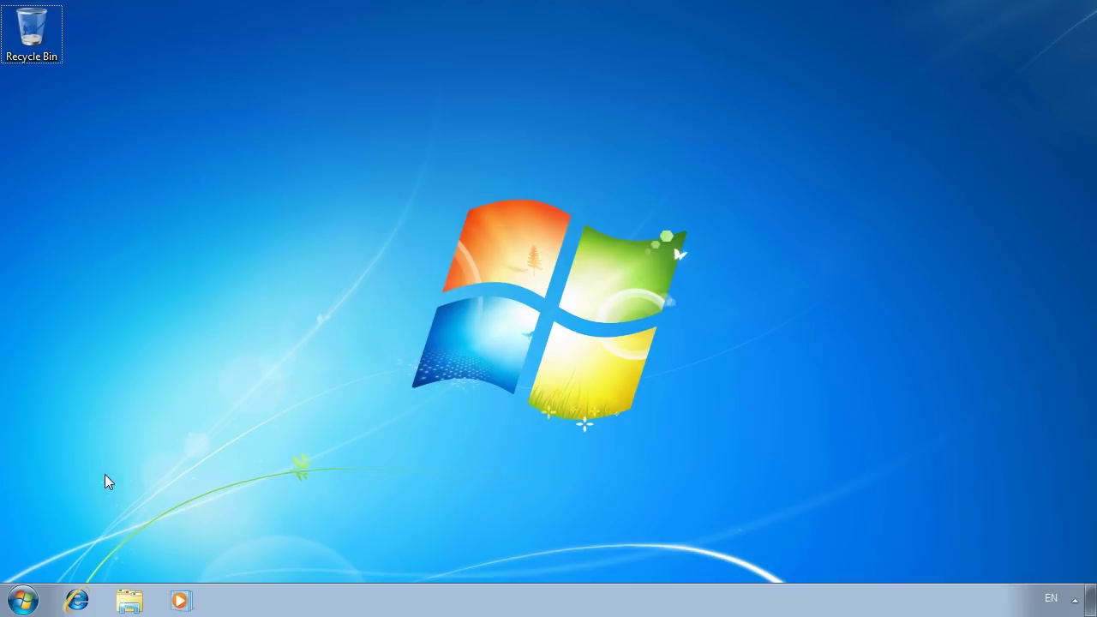
Launch the Local Group Policy Editor by searching Start for 'group policy'
left_click(24, 601)
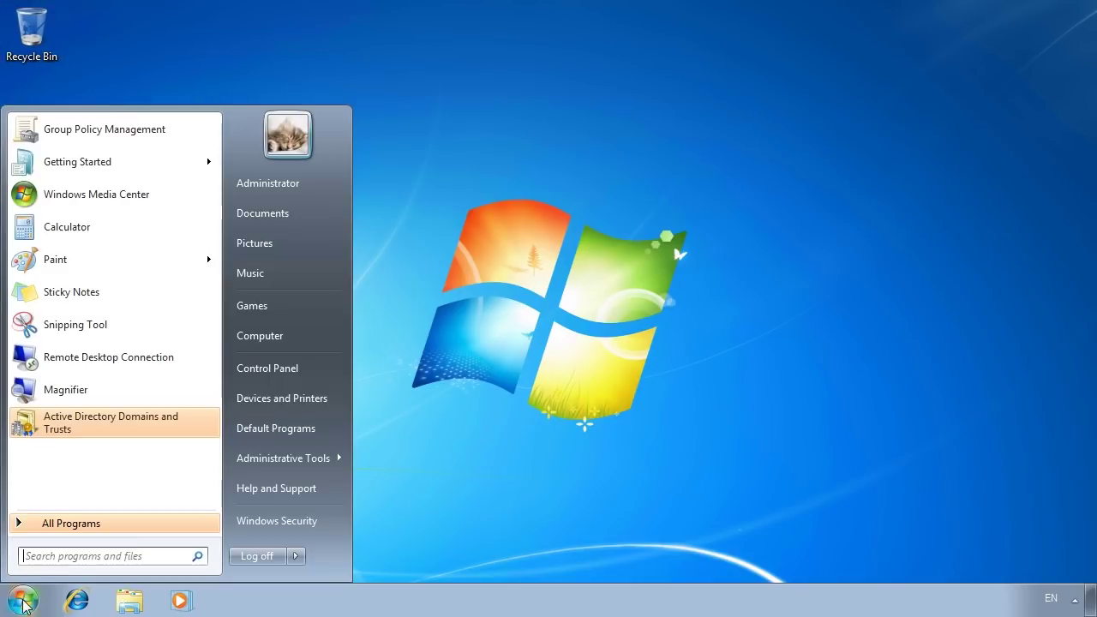
type("group policy")
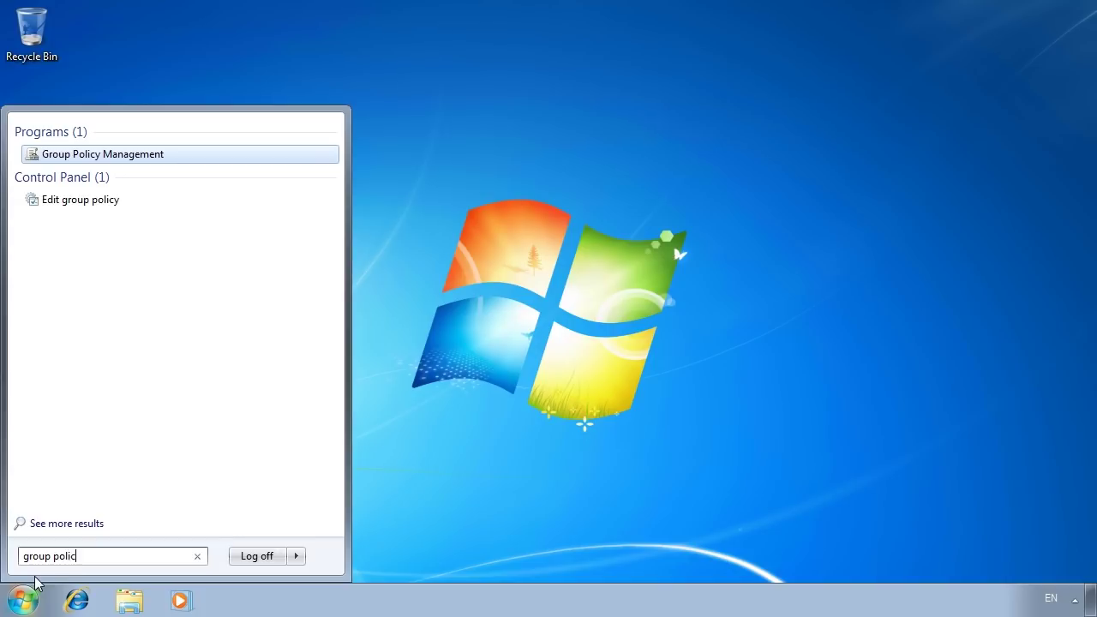
left_click(152, 210)
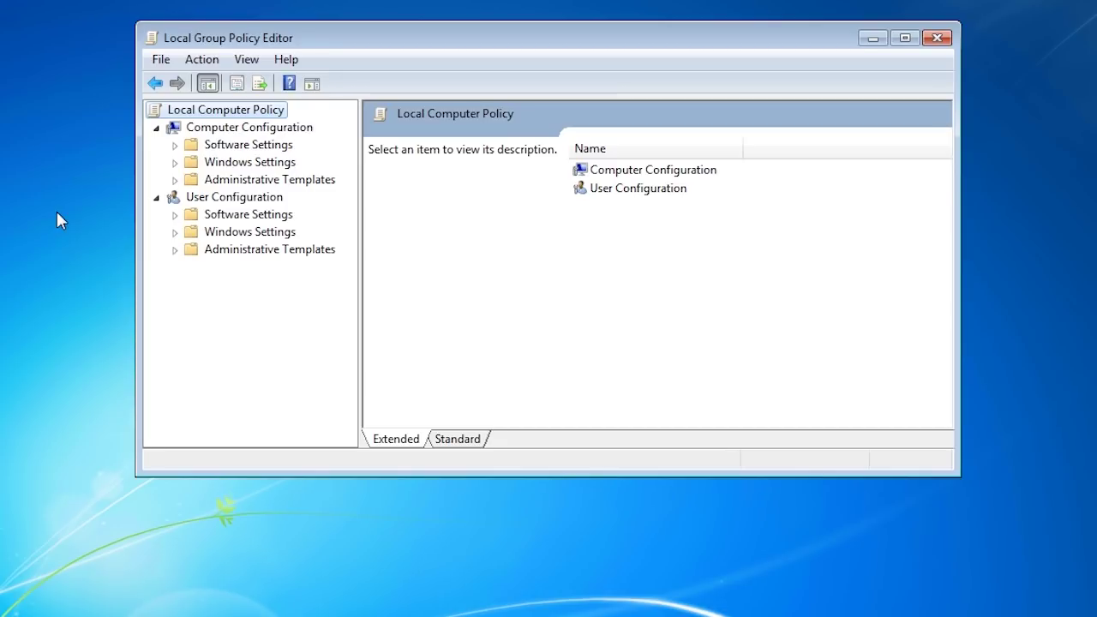
Browse to User Configuration > Administrative Templates > Desktop > Desktop and select Desktop Wallpaper
left_click(175, 249)
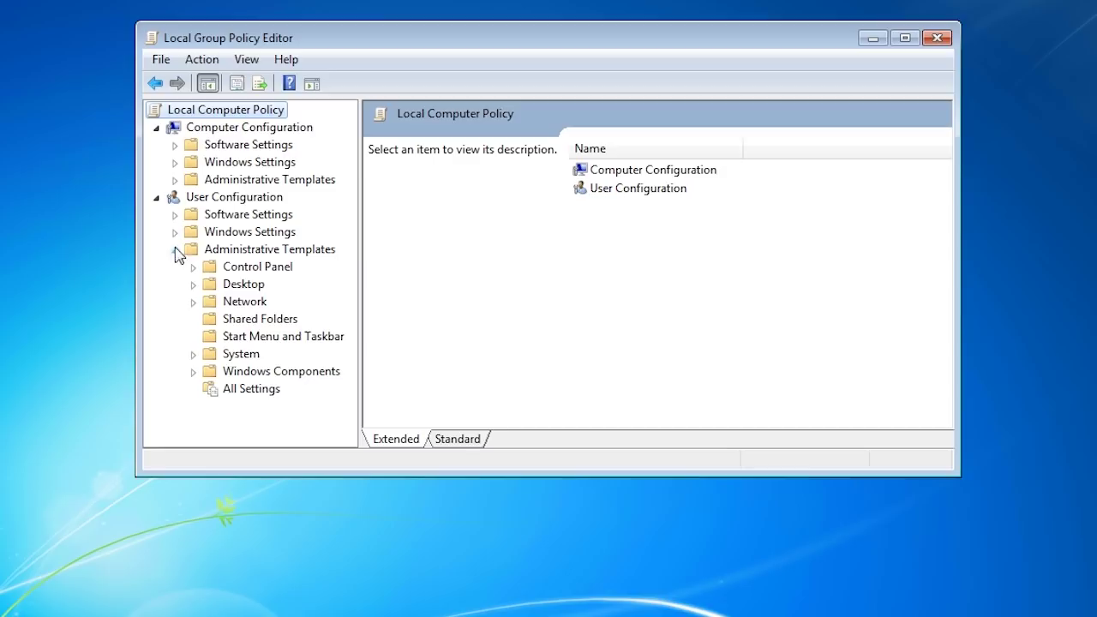
left_click(193, 284)
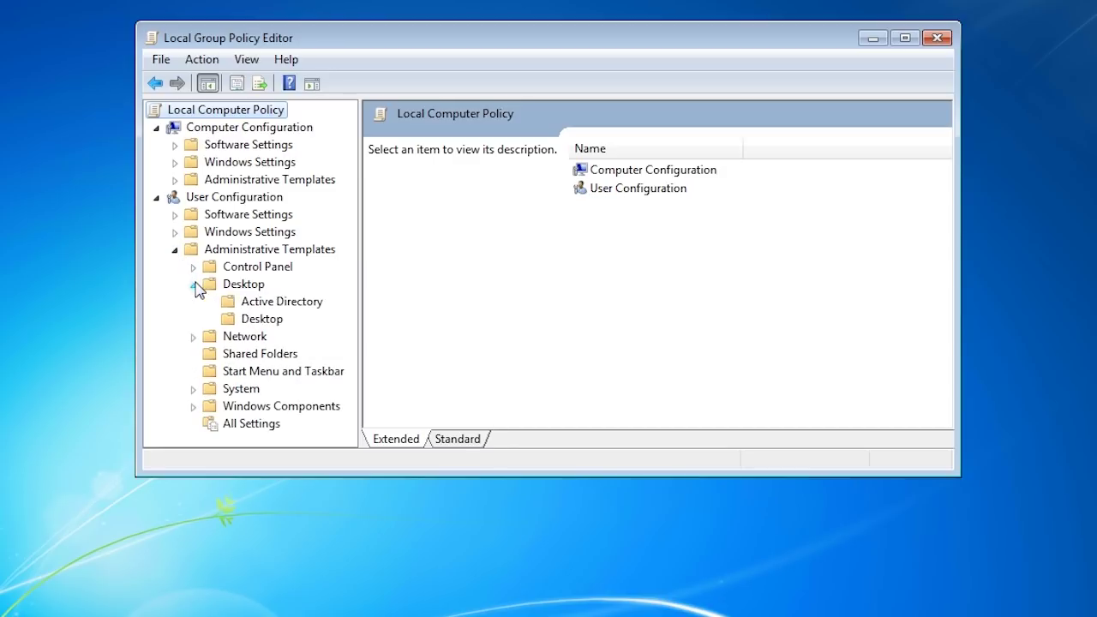
left_click(257, 319)
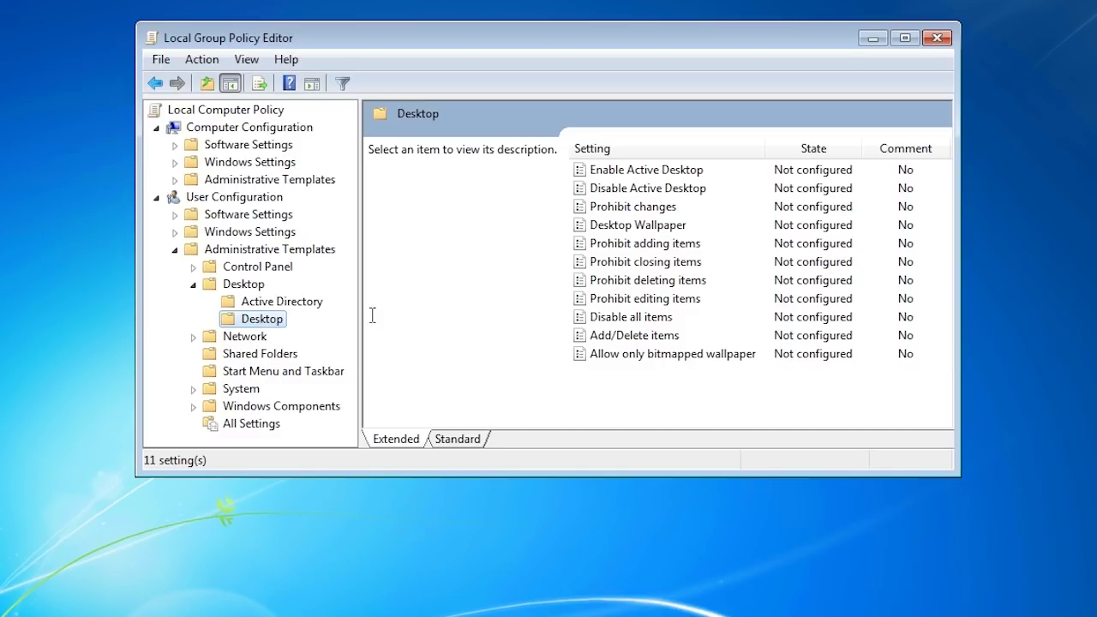
left_click(593, 228)
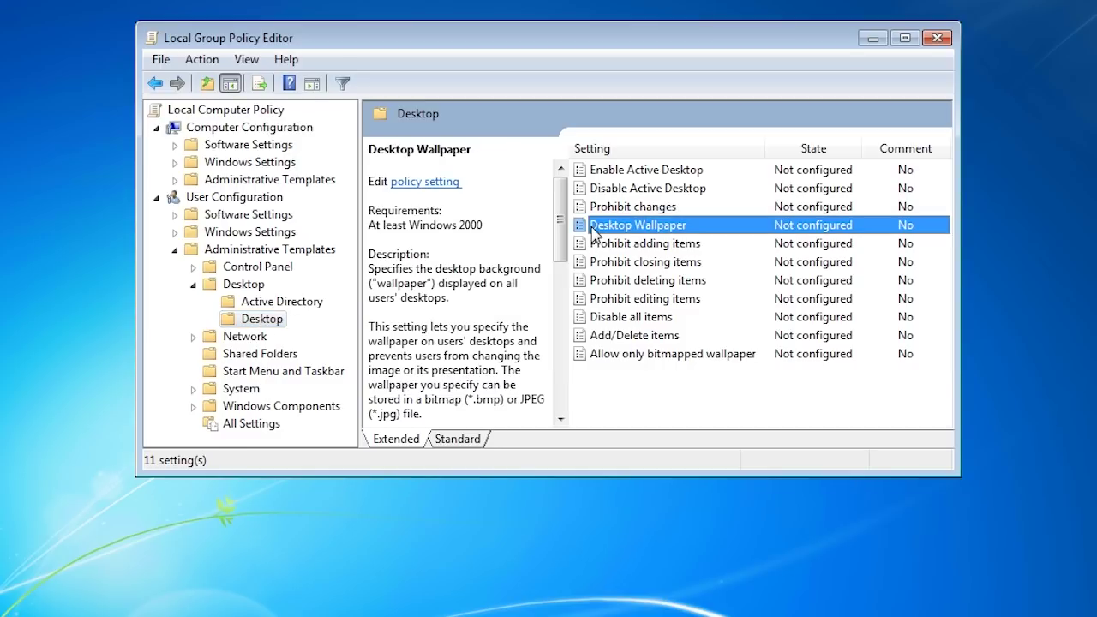
Enable Desktop Wallpaper with \\nydc1\wallpaper\LocalGroupPolicy.bmp, Stretch style, then view the Desktop category
double_click(739, 232)
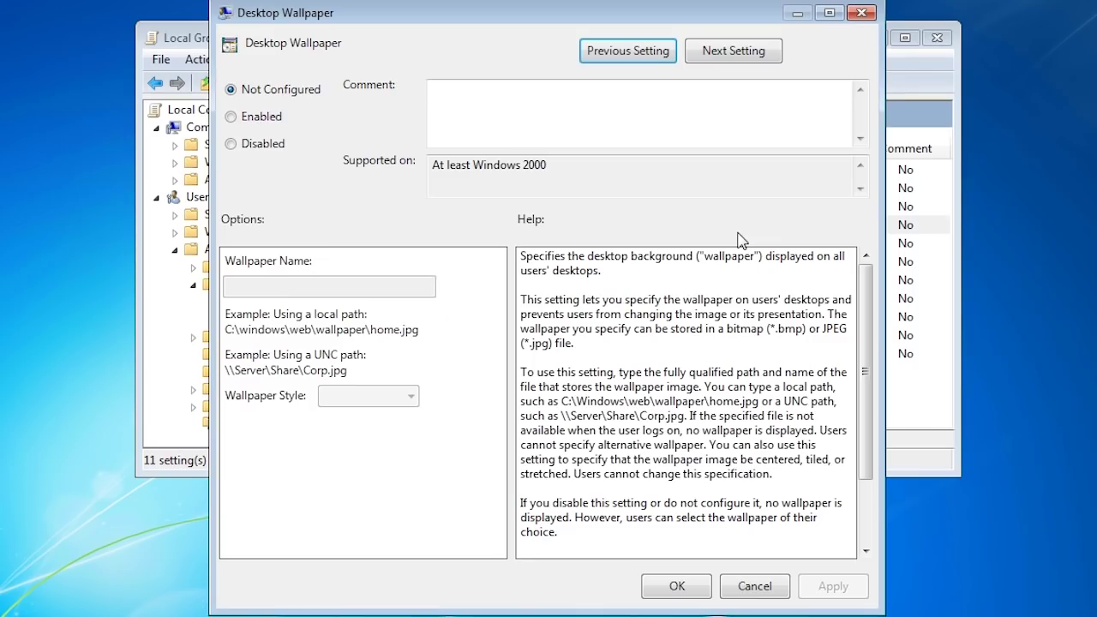
left_click(259, 115)
left_click(249, 286)
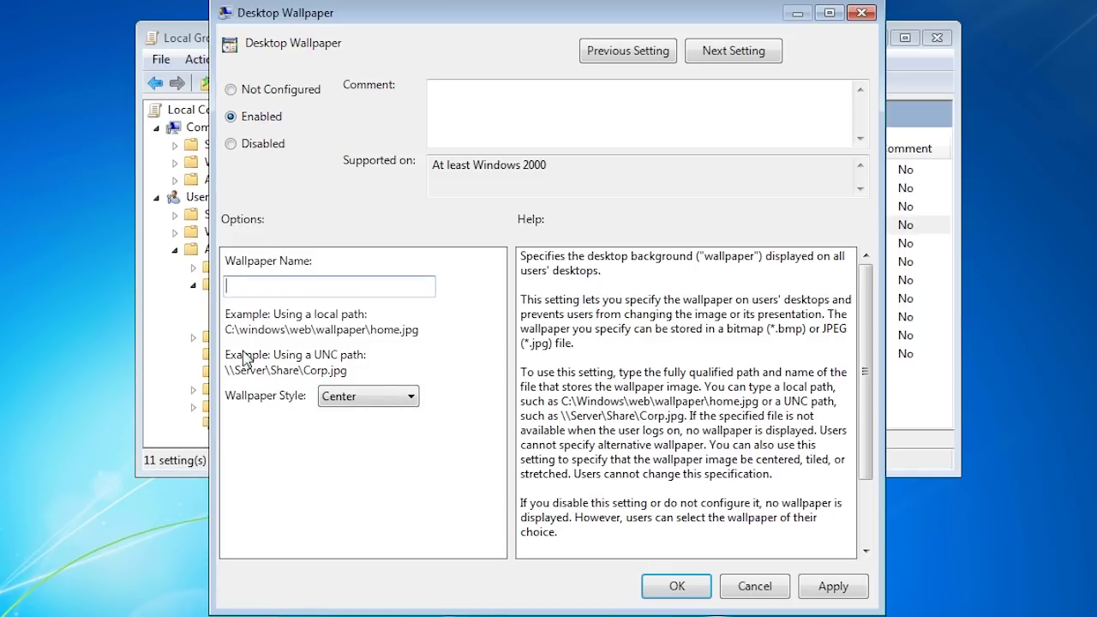
type("\\\\nydc1\\")
type("wallpaper\\LocalGroupPolicy.bmp")
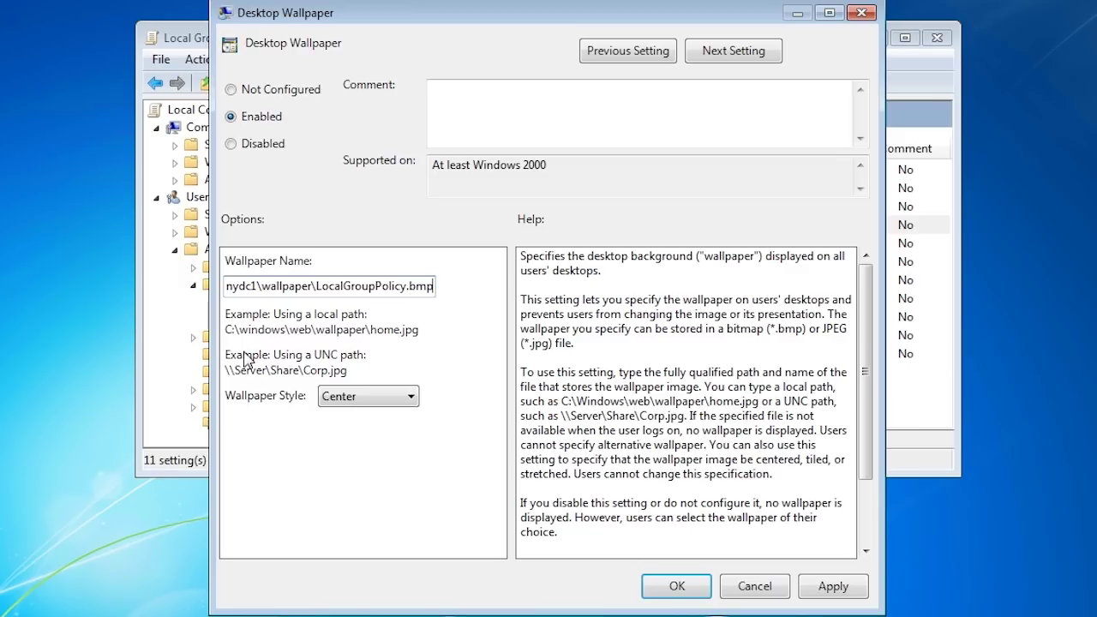
left_click(357, 398)
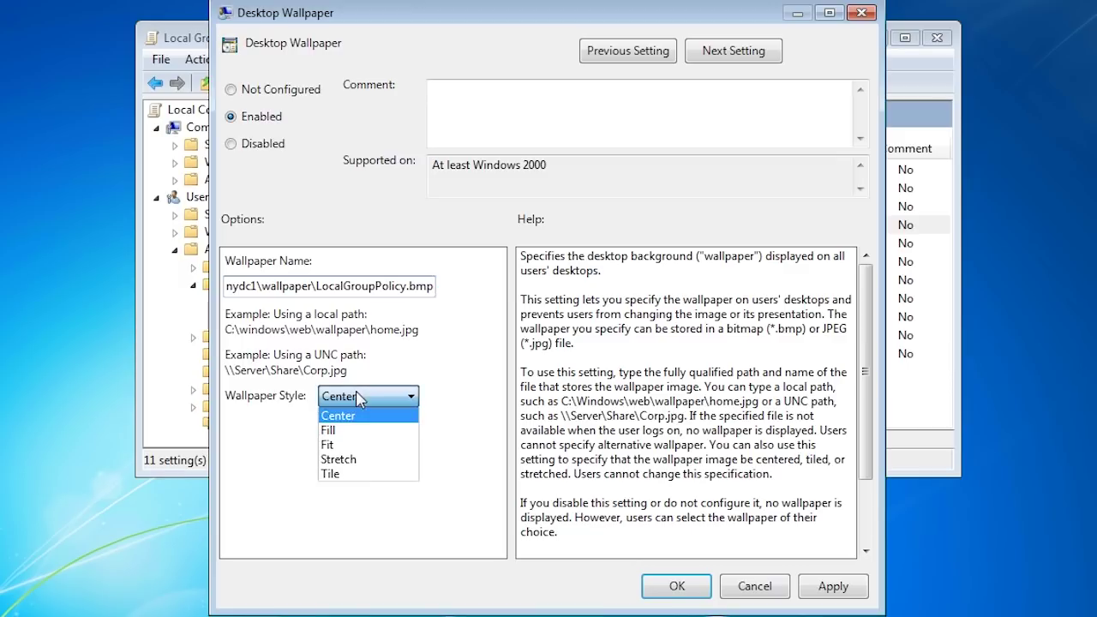
left_click(365, 459)
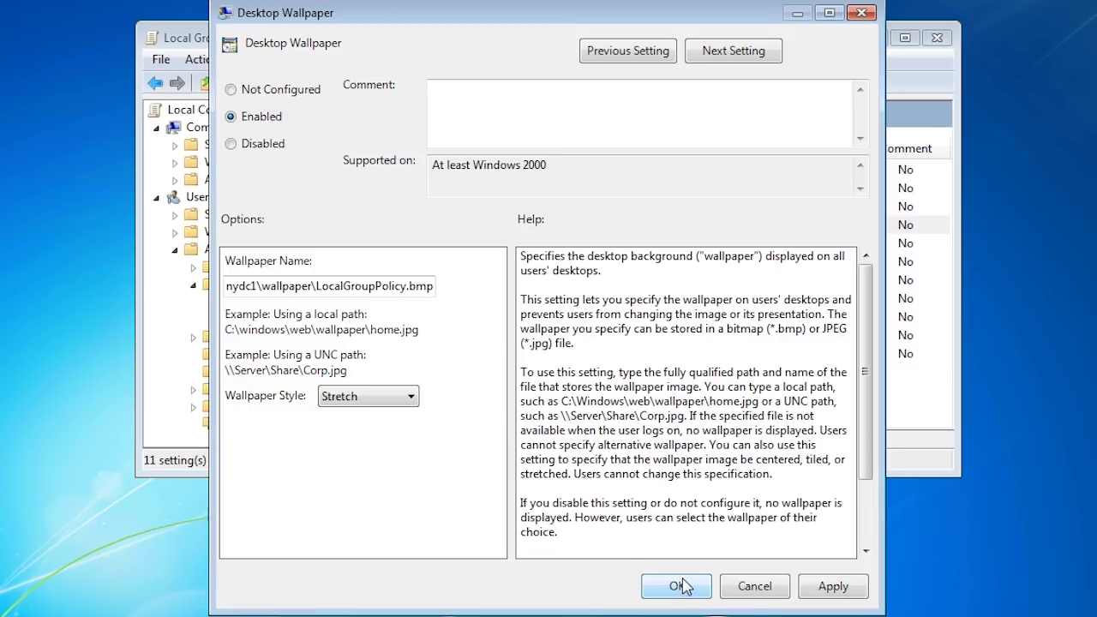
left_click(680, 588)
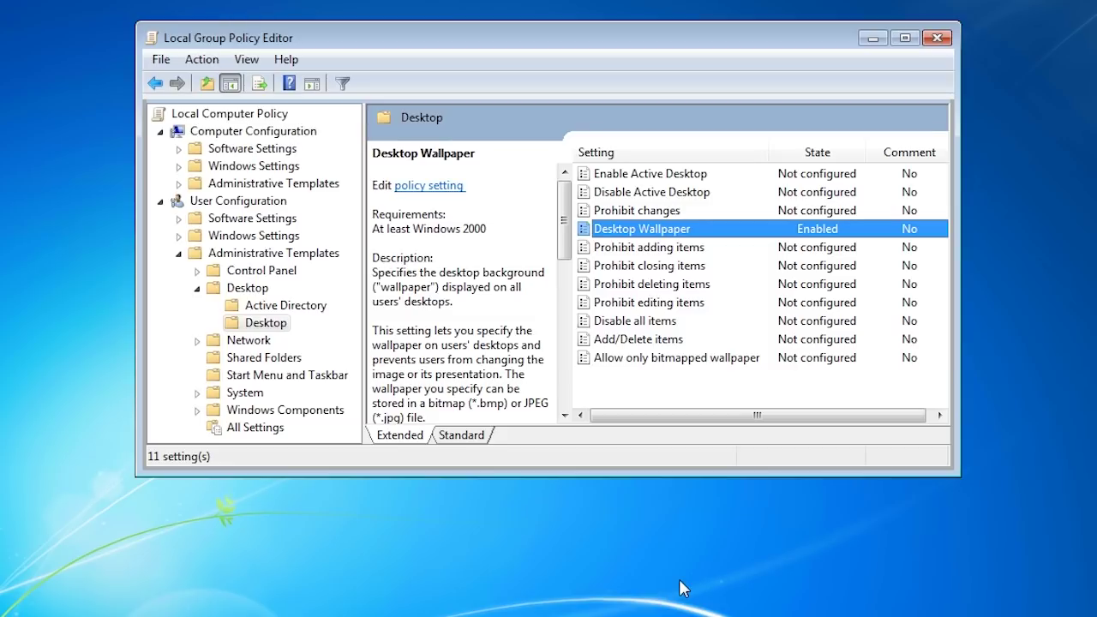
left_click(246, 289)
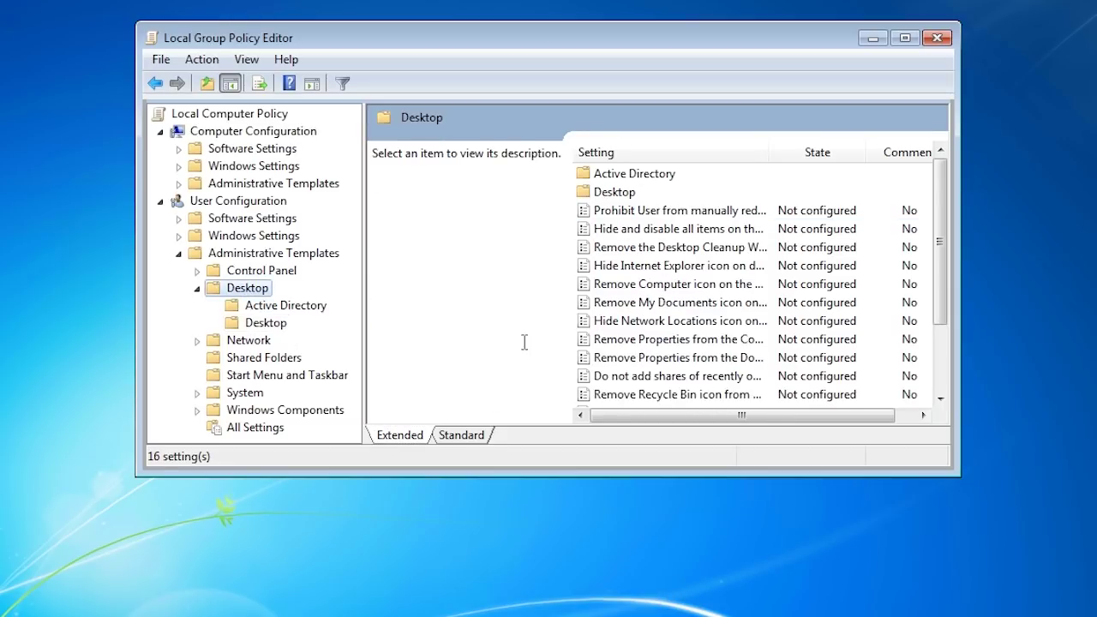
Enable 'Remove Recycle Bin icon from desktop' and close the Local Group Policy Editor
left_click(598, 398)
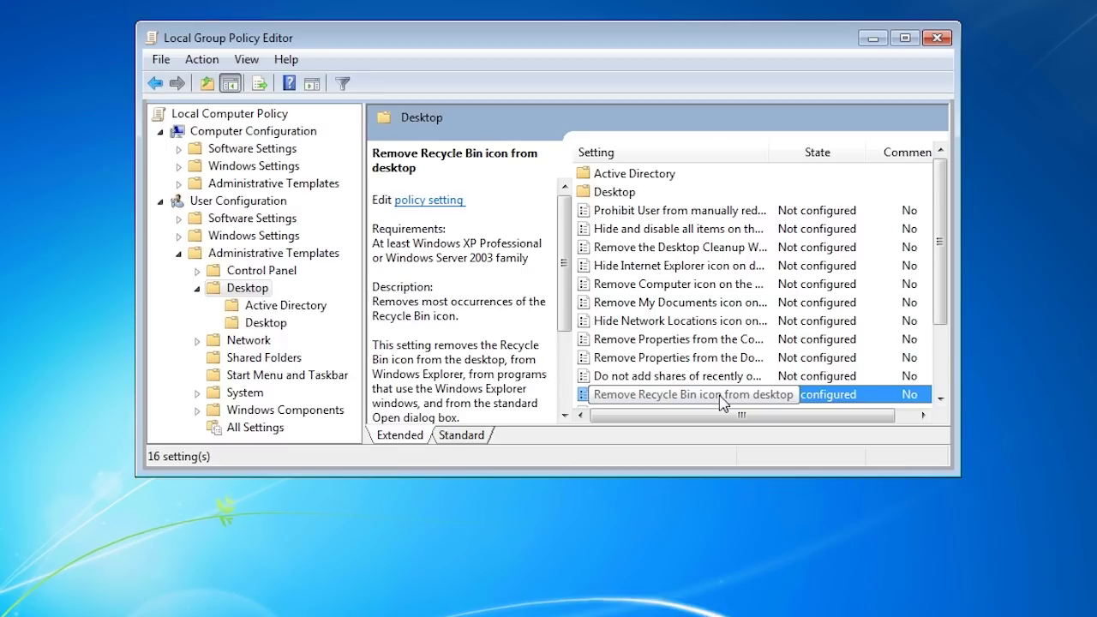
double_click(721, 399)
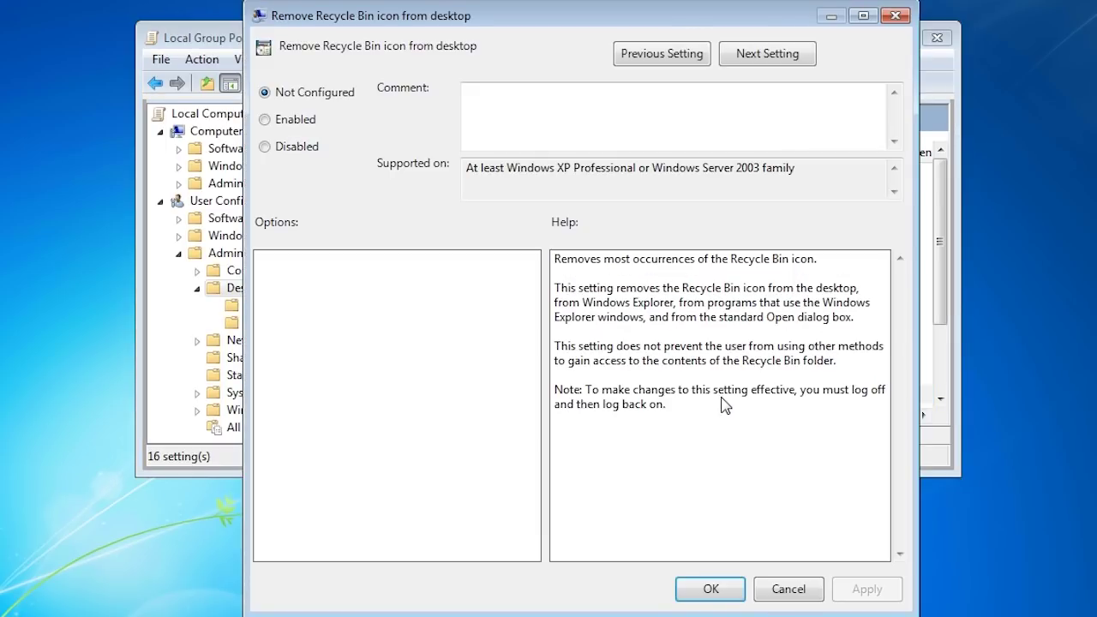
left_click(287, 125)
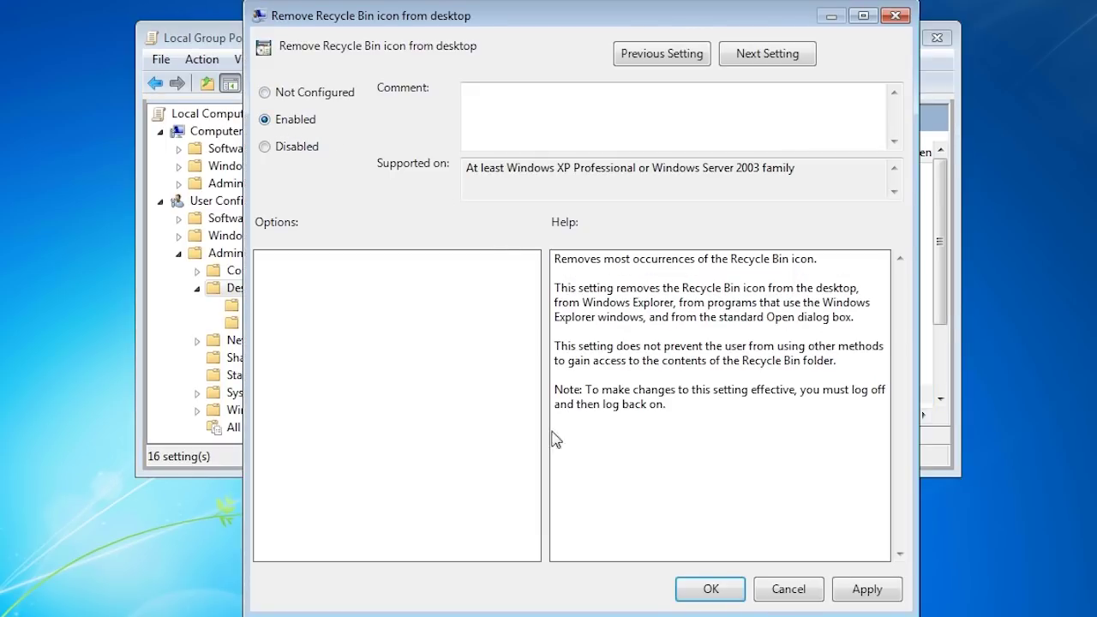
left_click(708, 588)
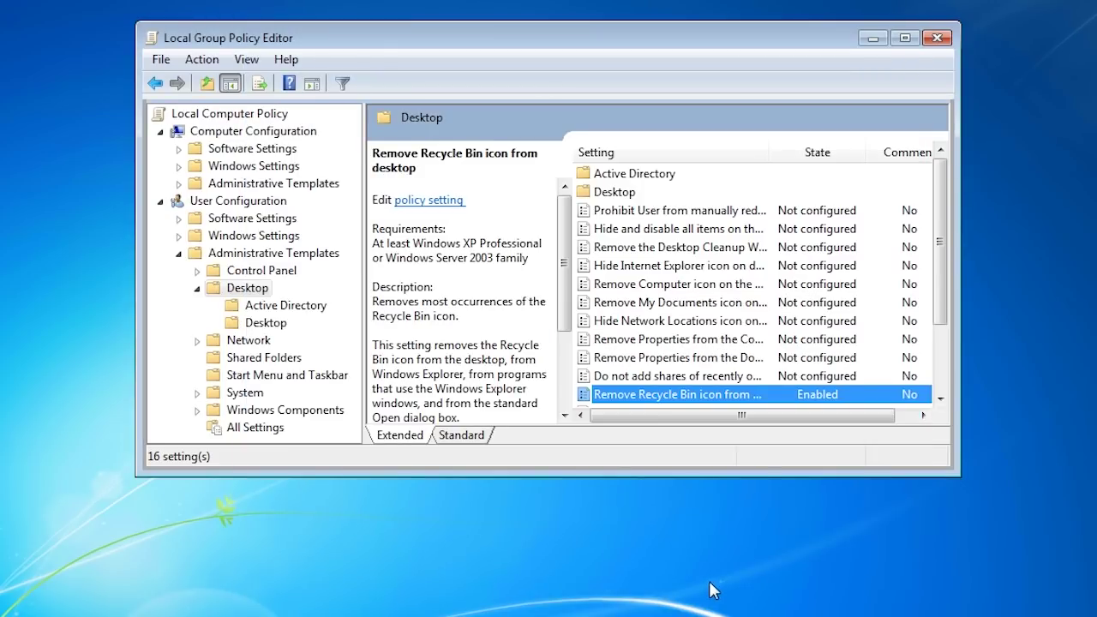
left_click(938, 38)
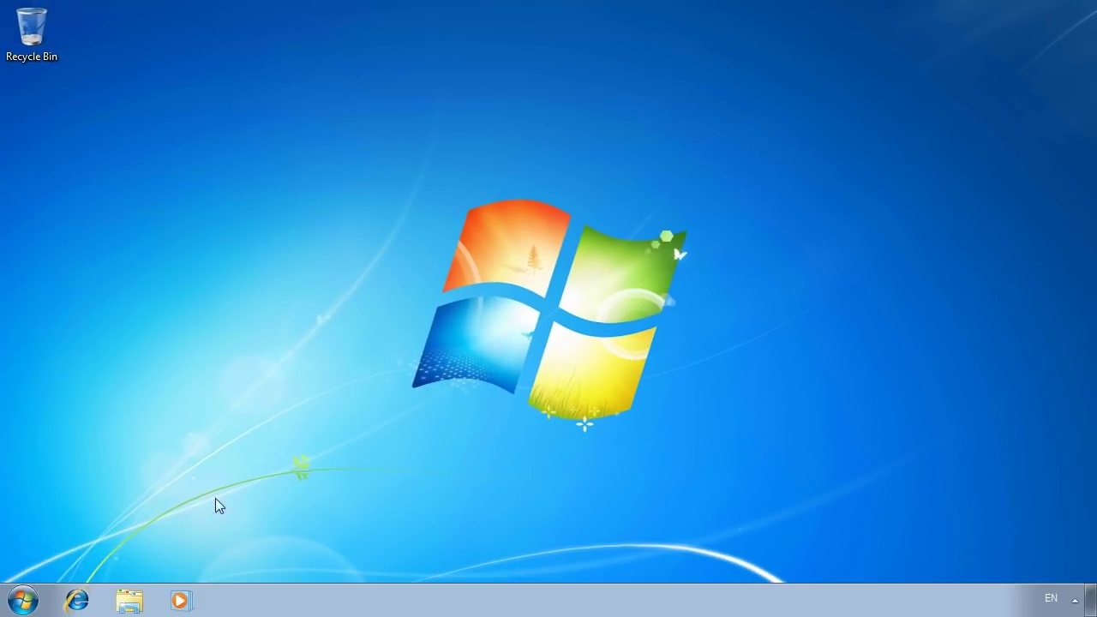
Log off, then sign back in as the domain user with their password
left_click(23, 600)
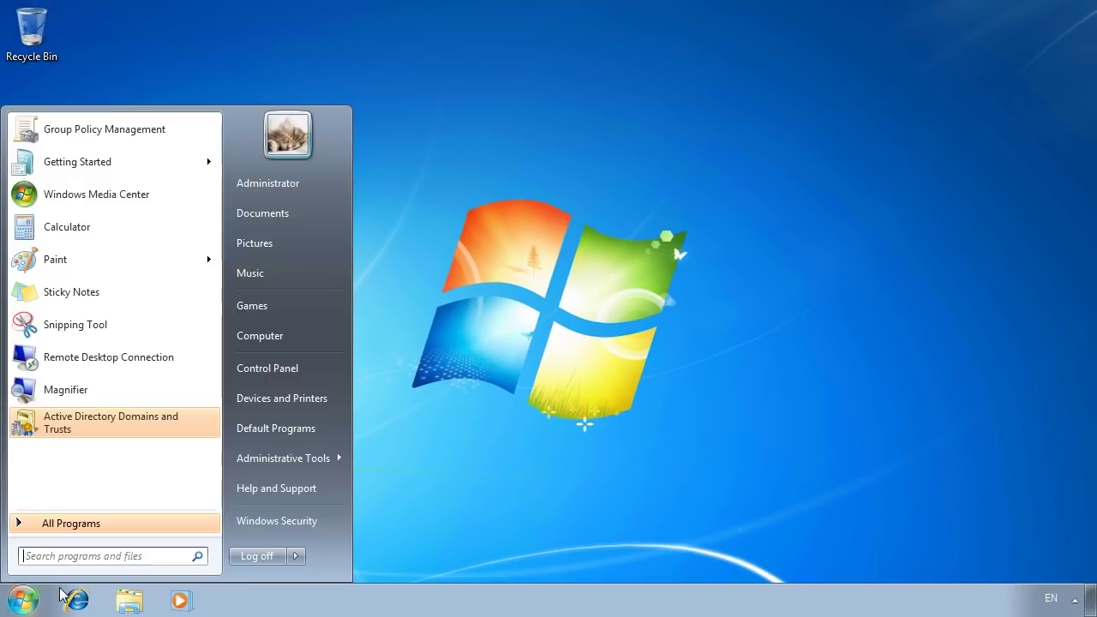
left_click(269, 559)
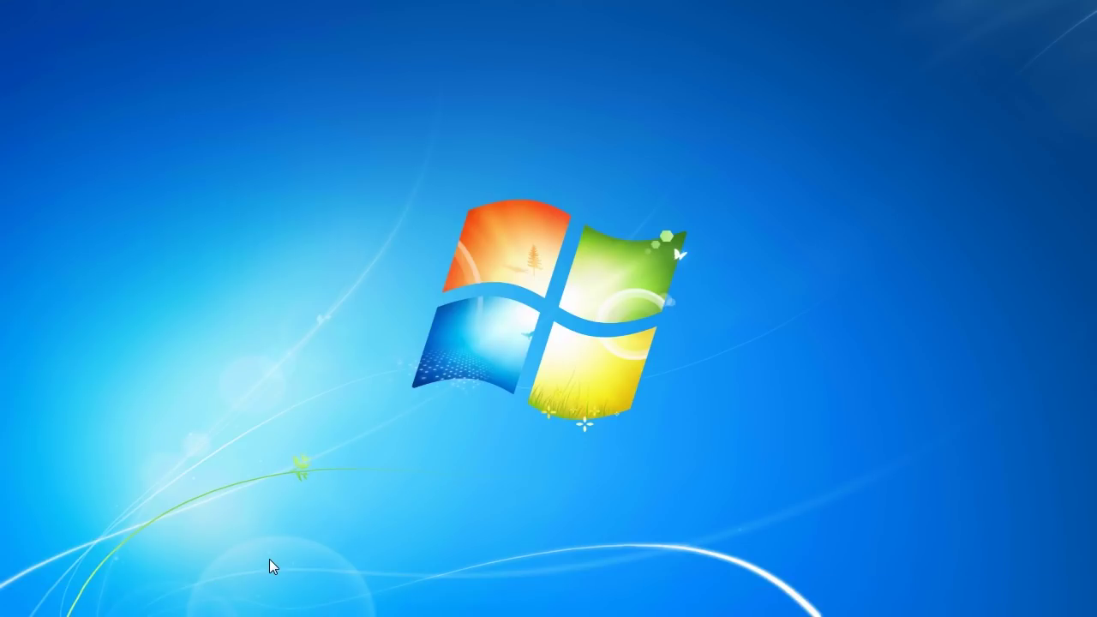
key("ctrl+alt+Delete")
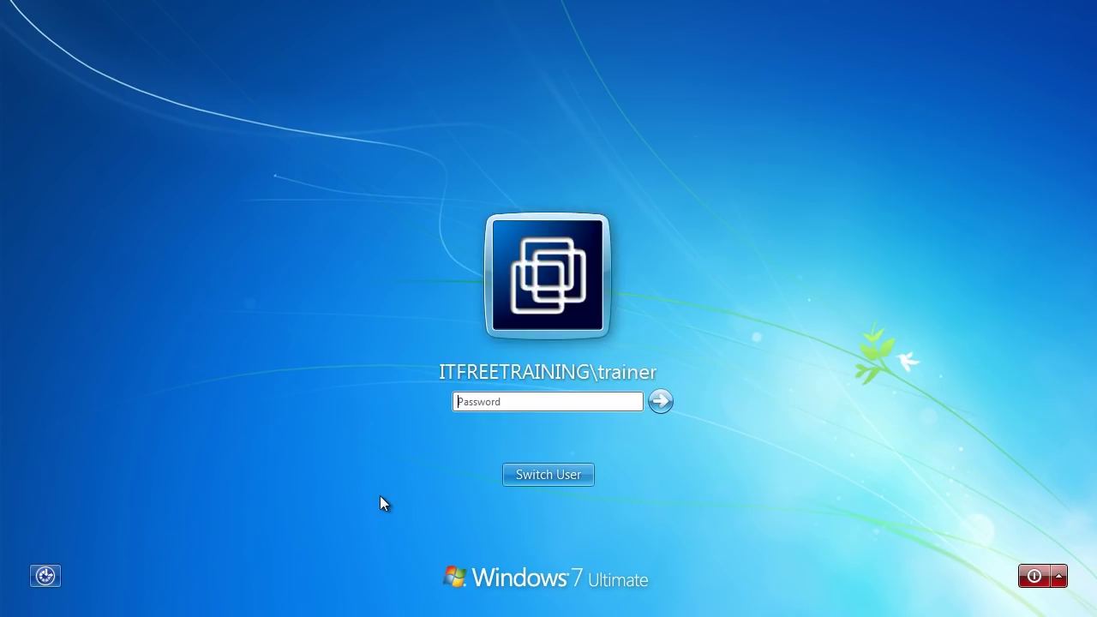
type("*********")
key("Return")
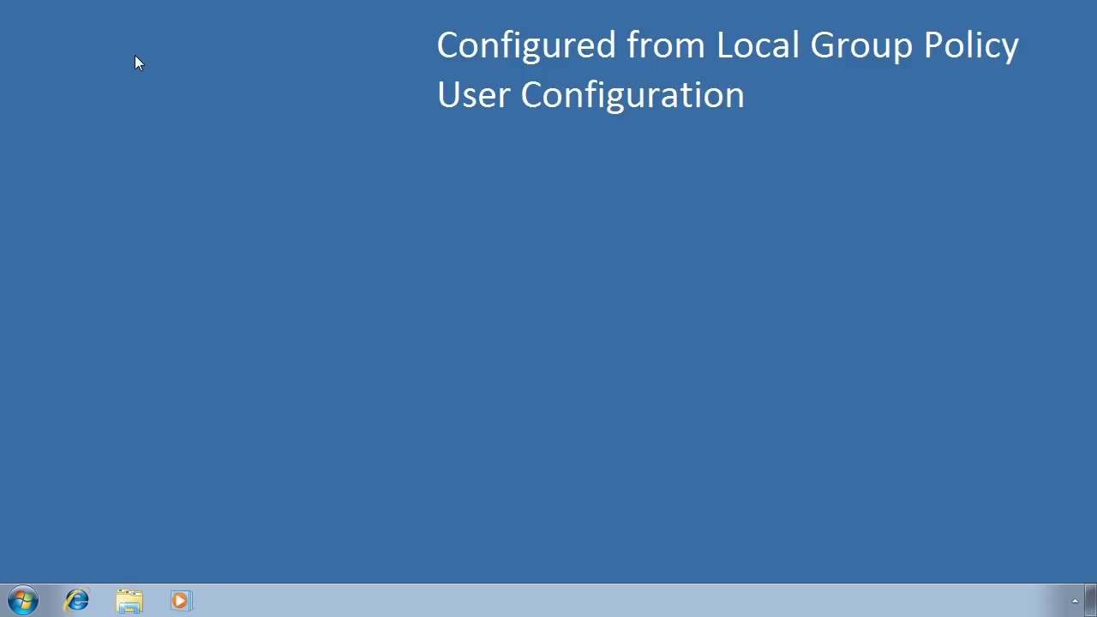
Open Group Policy Management and create a GPO named 'New York Proxy Server' under Group Policy Objects
left_click(13, 604)
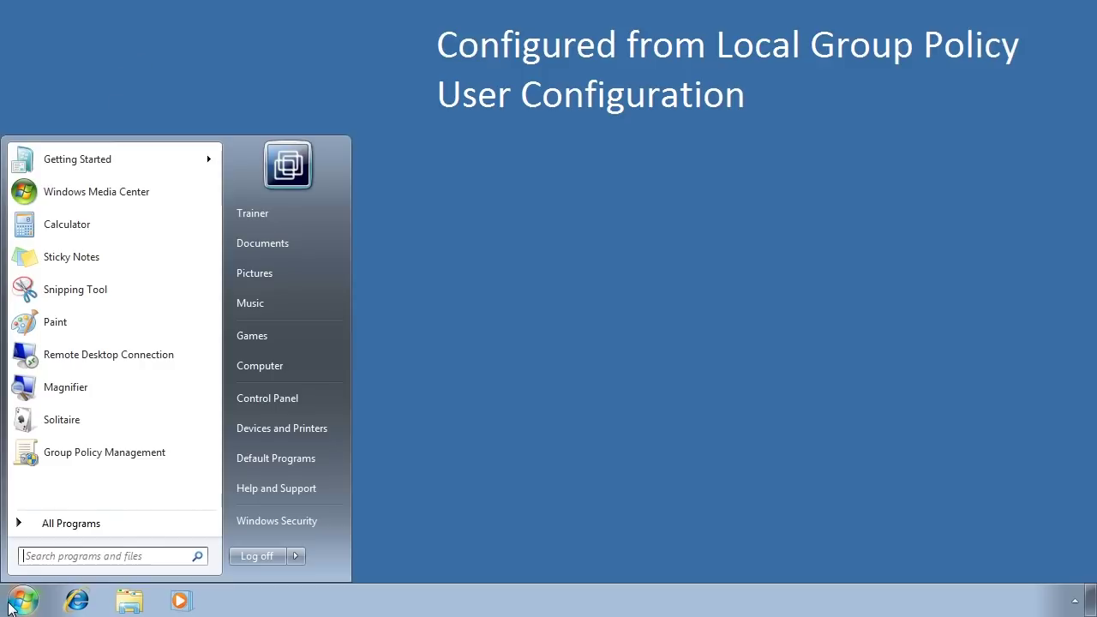
left_click(183, 461)
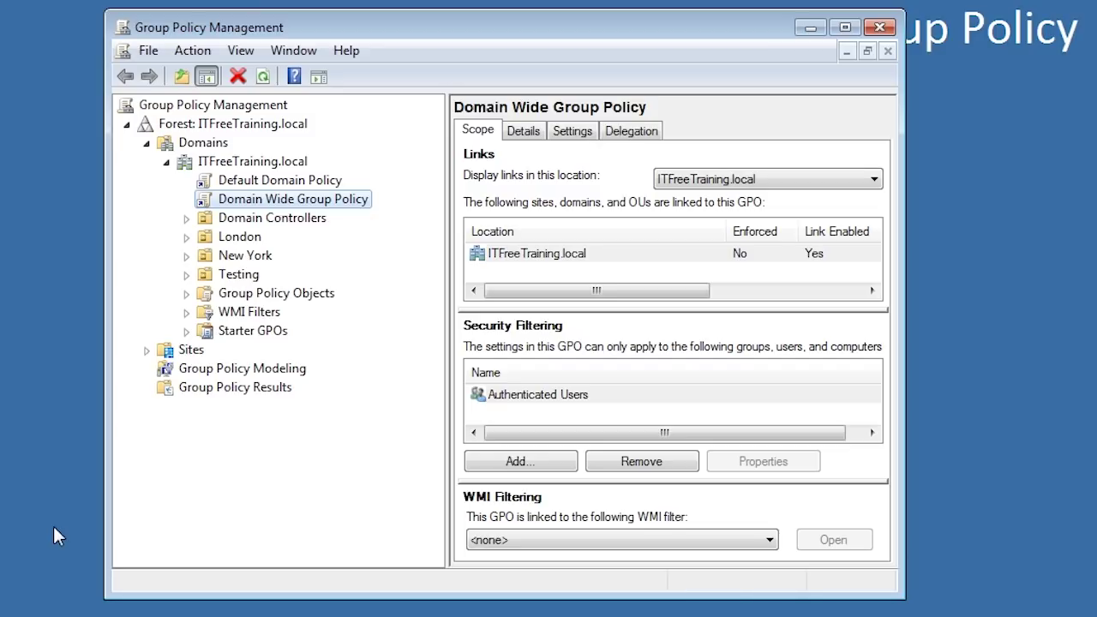
left_click(226, 299)
right_click(225, 296)
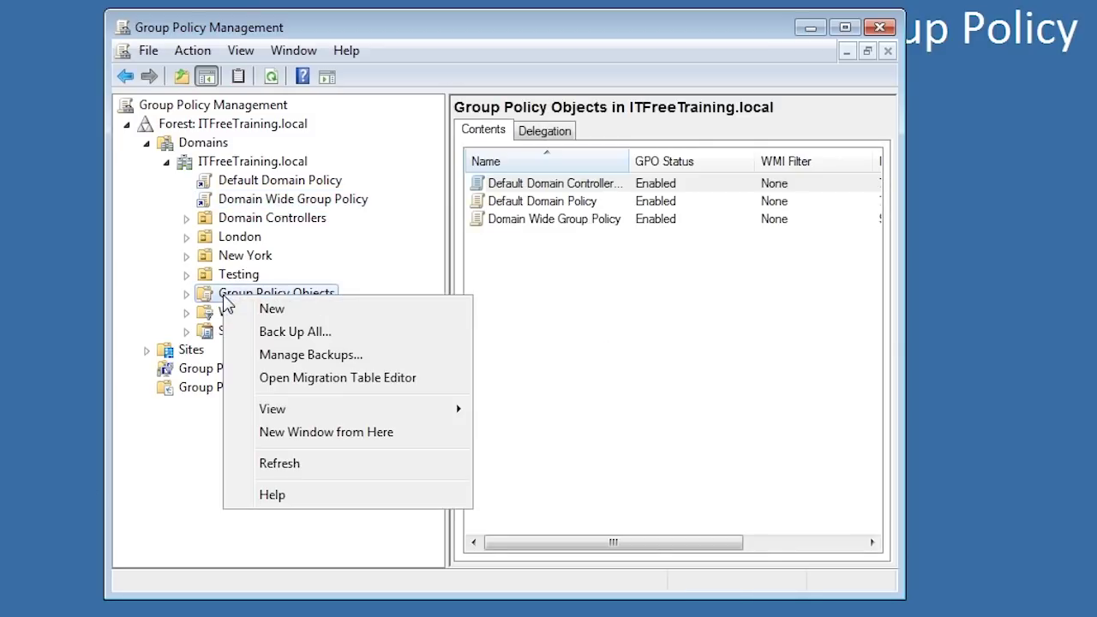
left_click(386, 314)
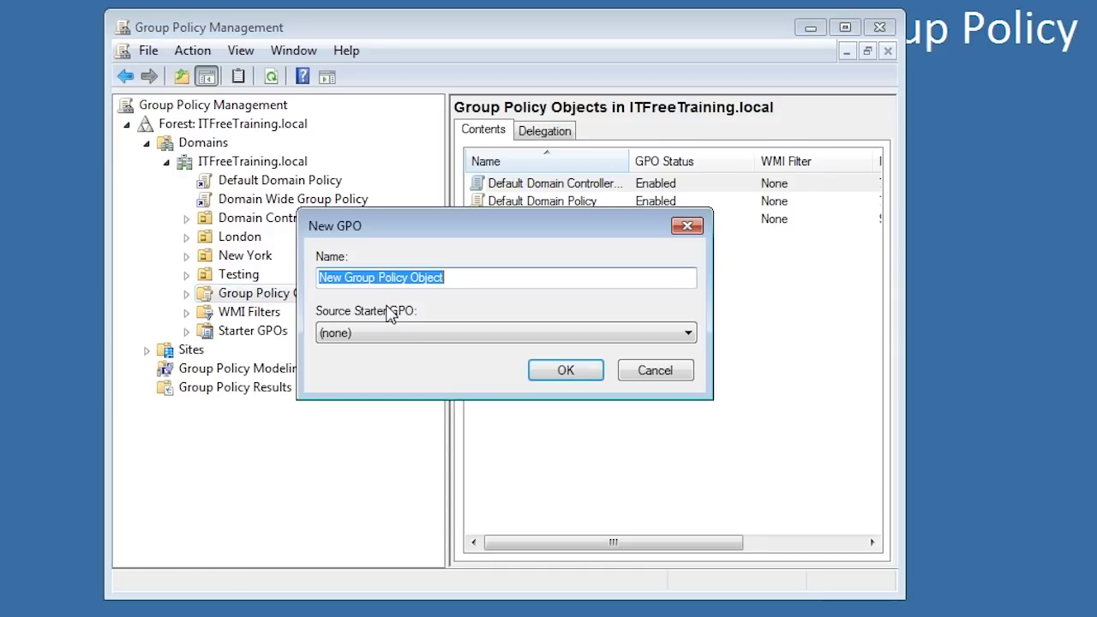
type("New Y")
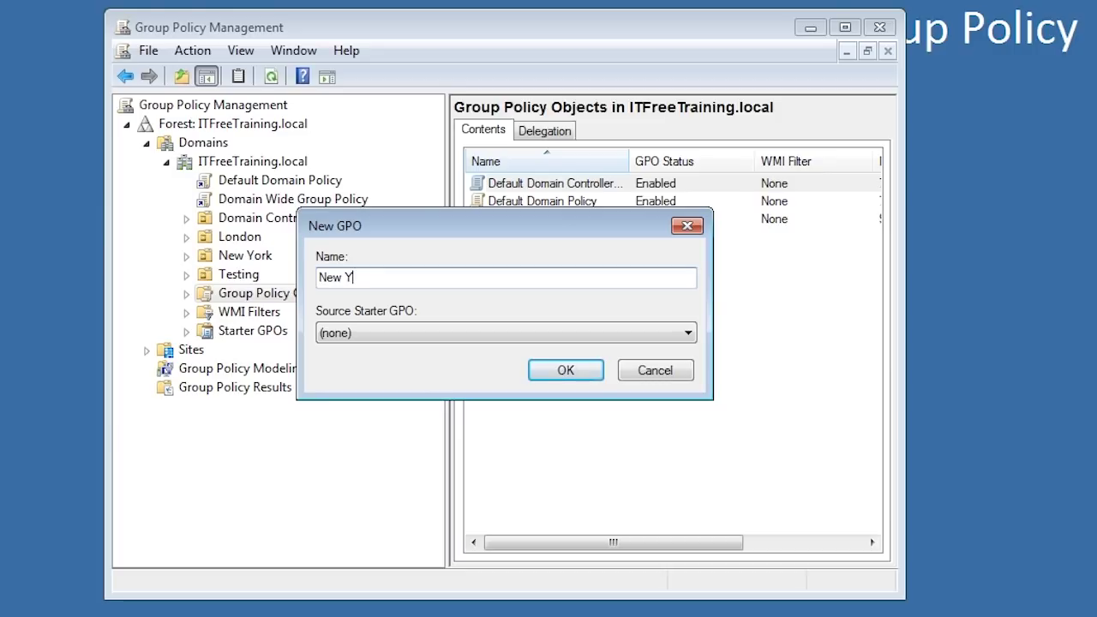
type("ork Proxy Server")
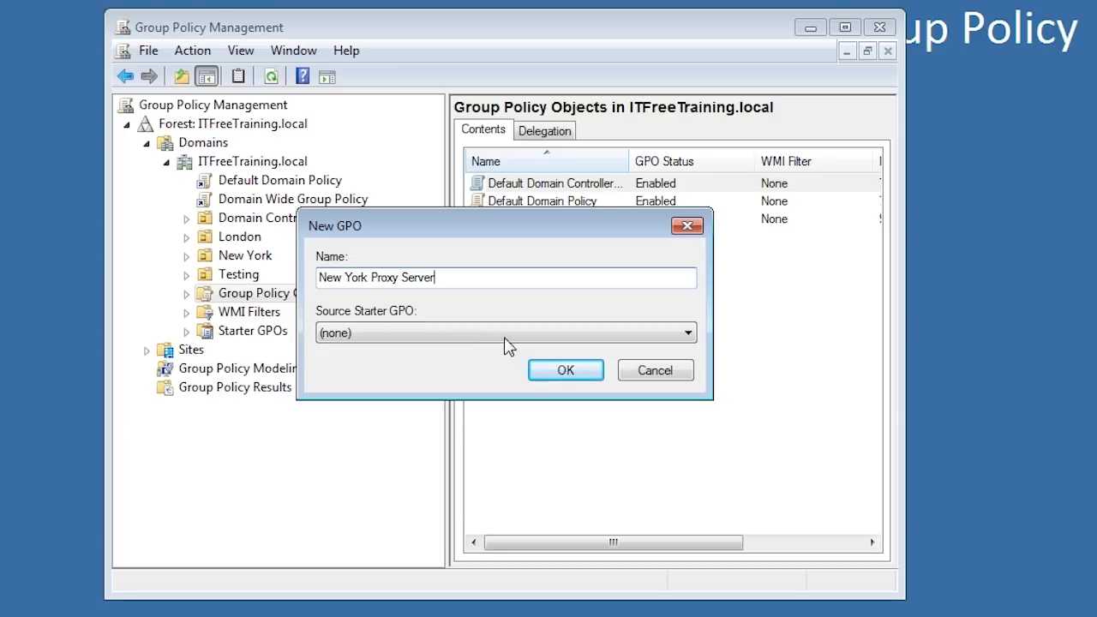
left_click(563, 369)
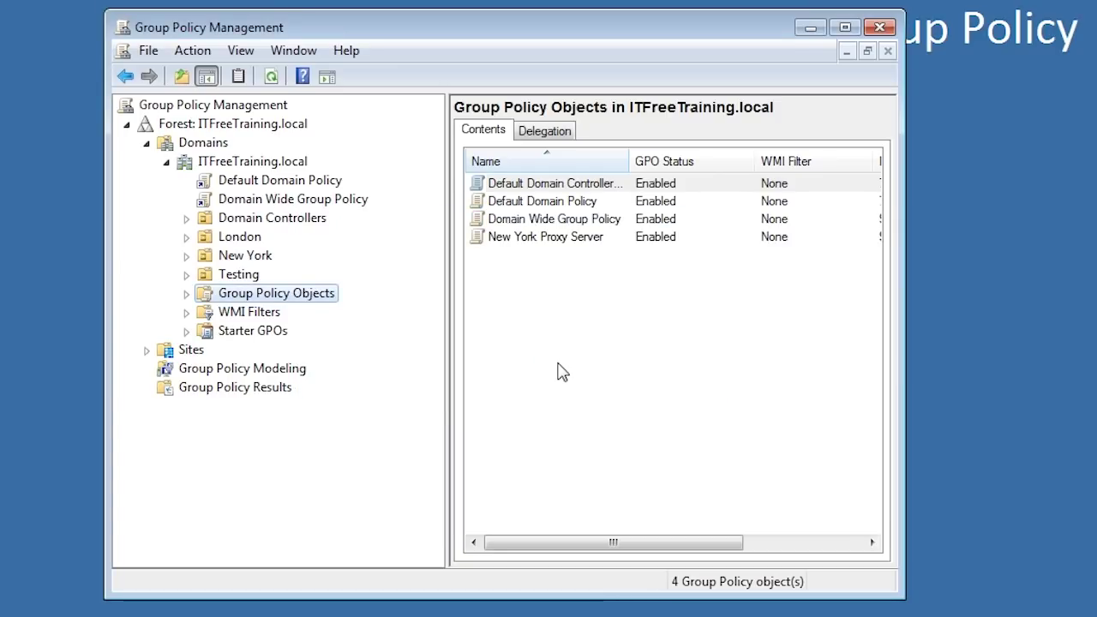
left_click(232, 262)
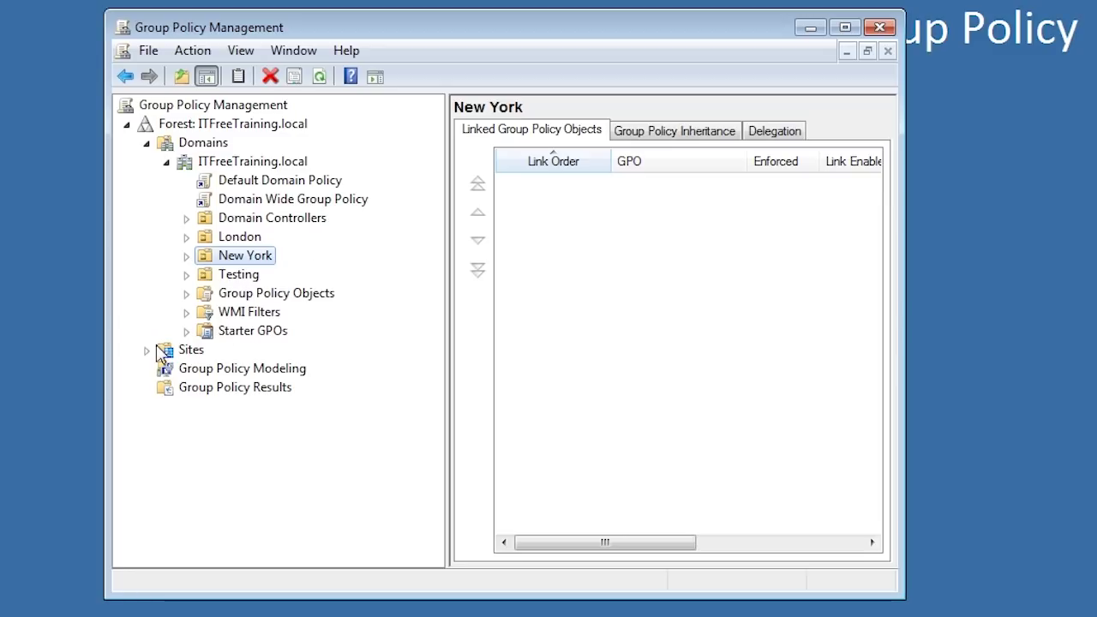
Make the NewYork site visible under Sites
left_click(185, 351)
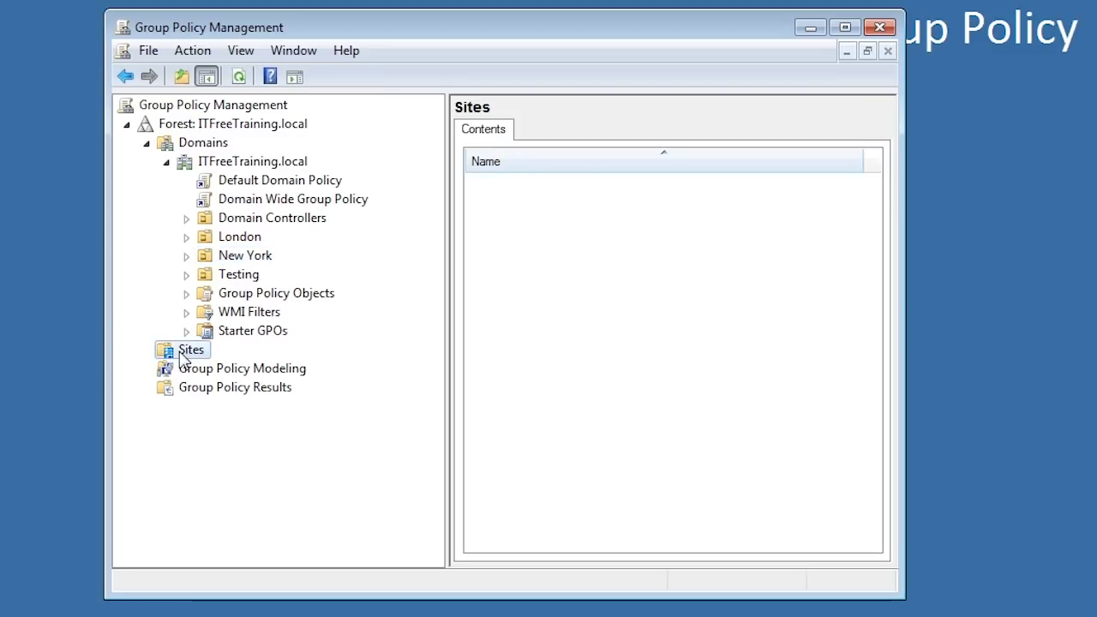
right_click(183, 358)
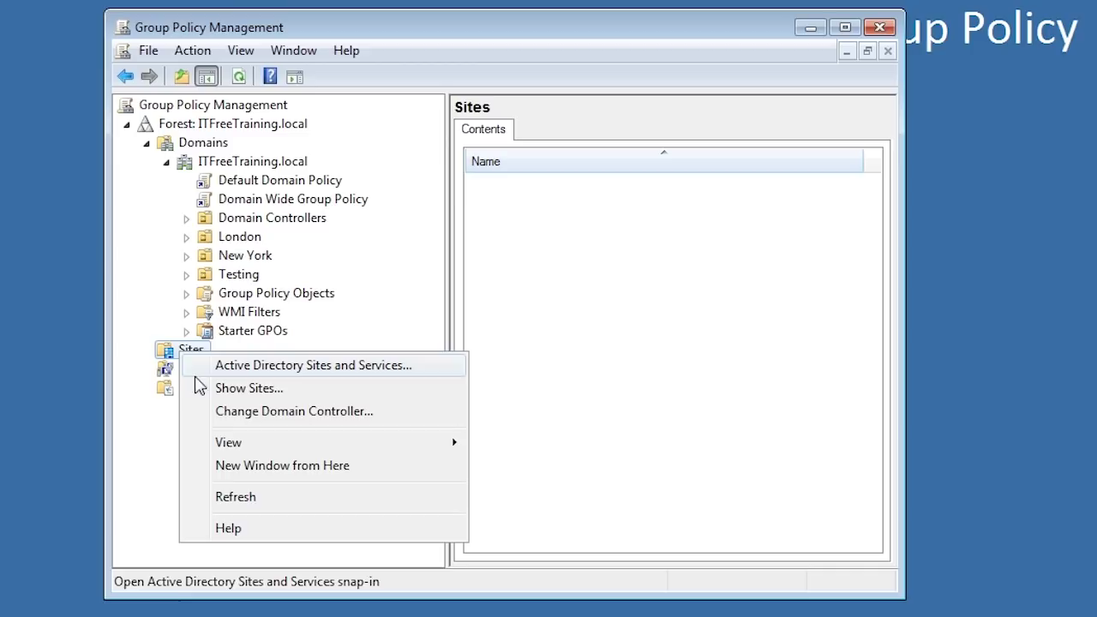
left_click(358, 389)
left_click(249, 219)
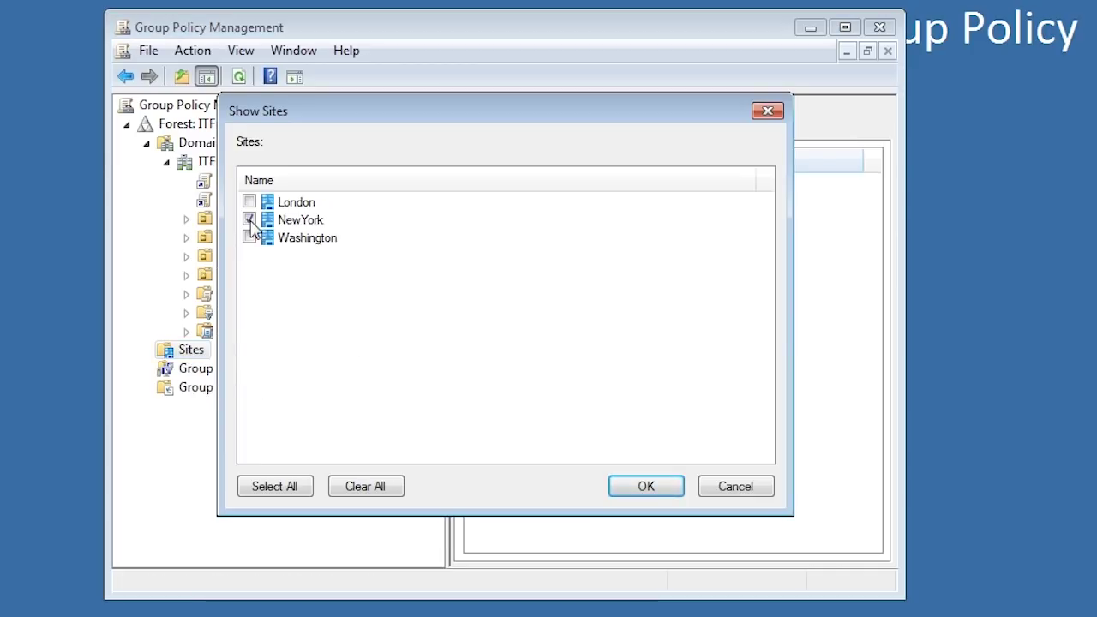
left_click(652, 487)
Link the existing New York Proxy Server GPO to the NewYork site
left_click(210, 375)
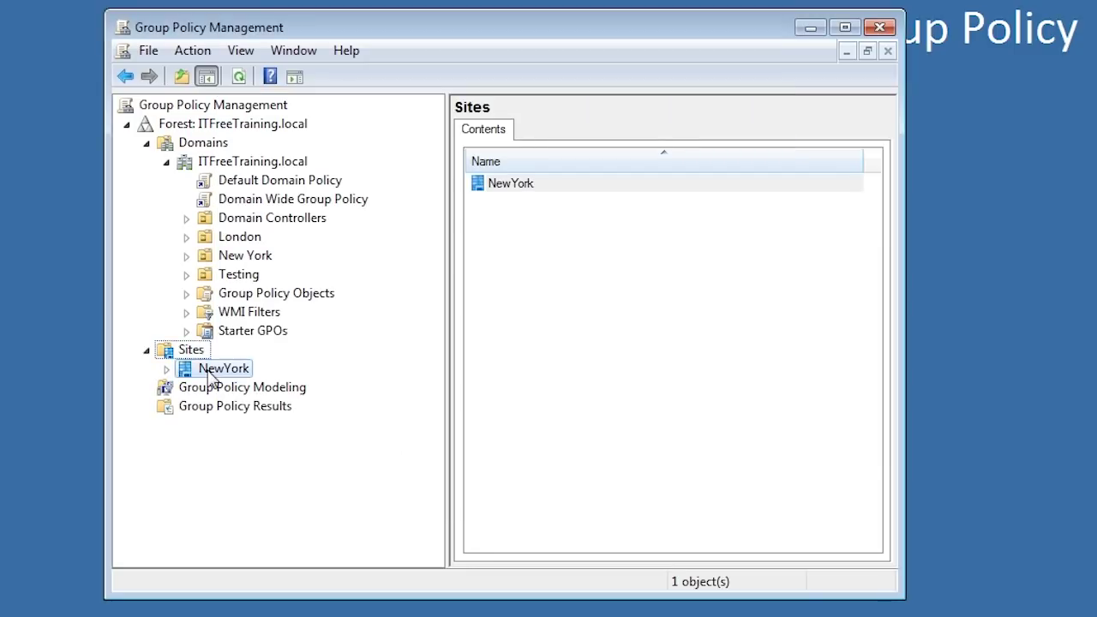
right_click(210, 377)
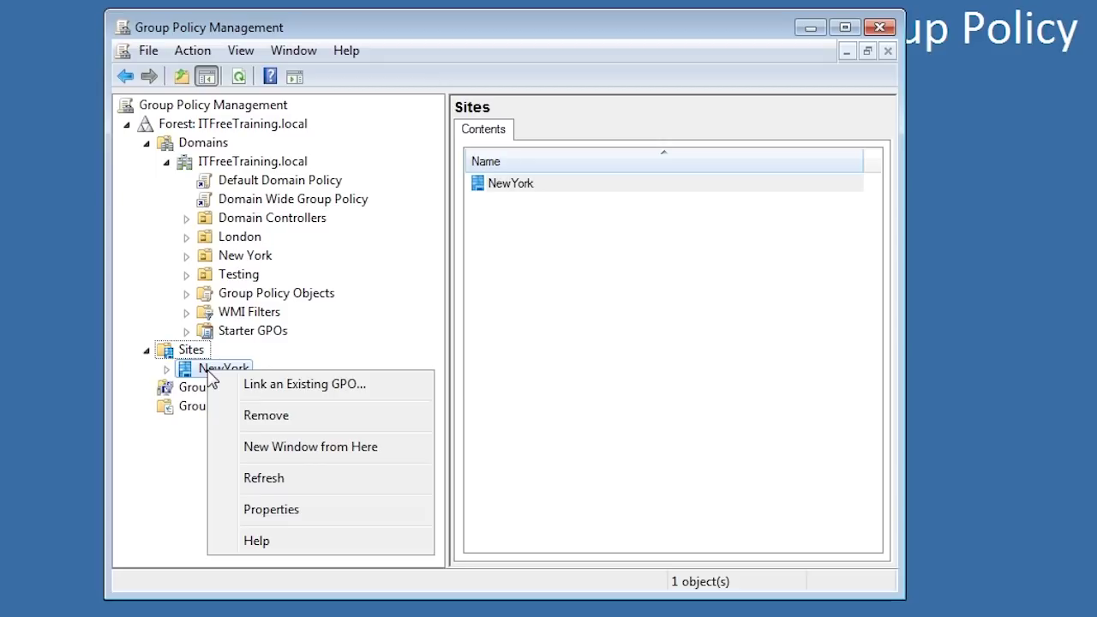
left_click(388, 385)
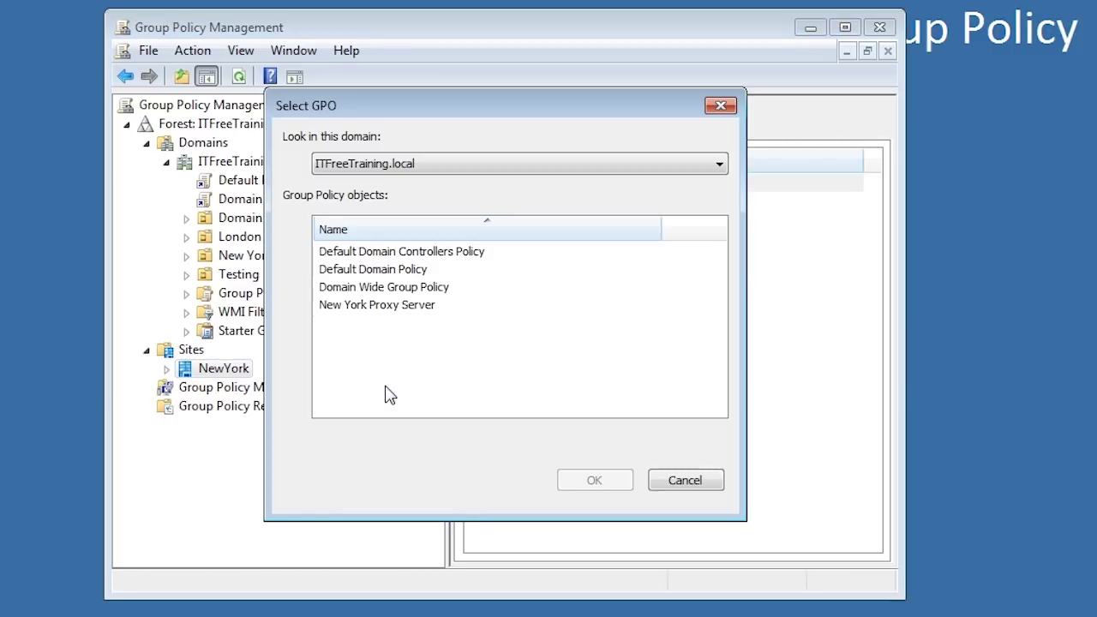
left_click(344, 307)
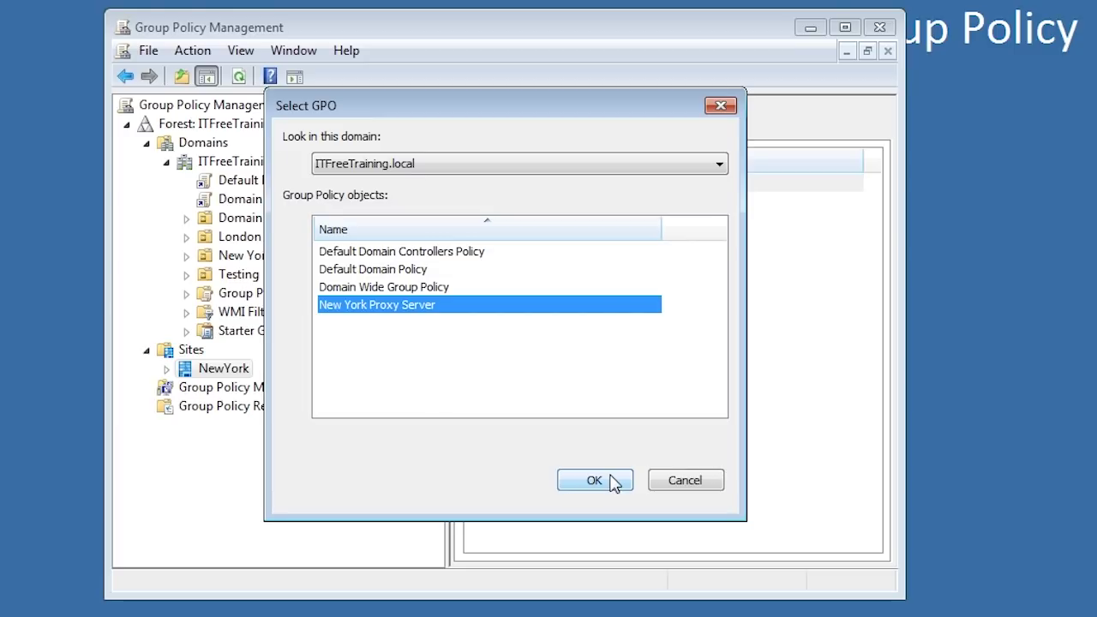
left_click(594, 480)
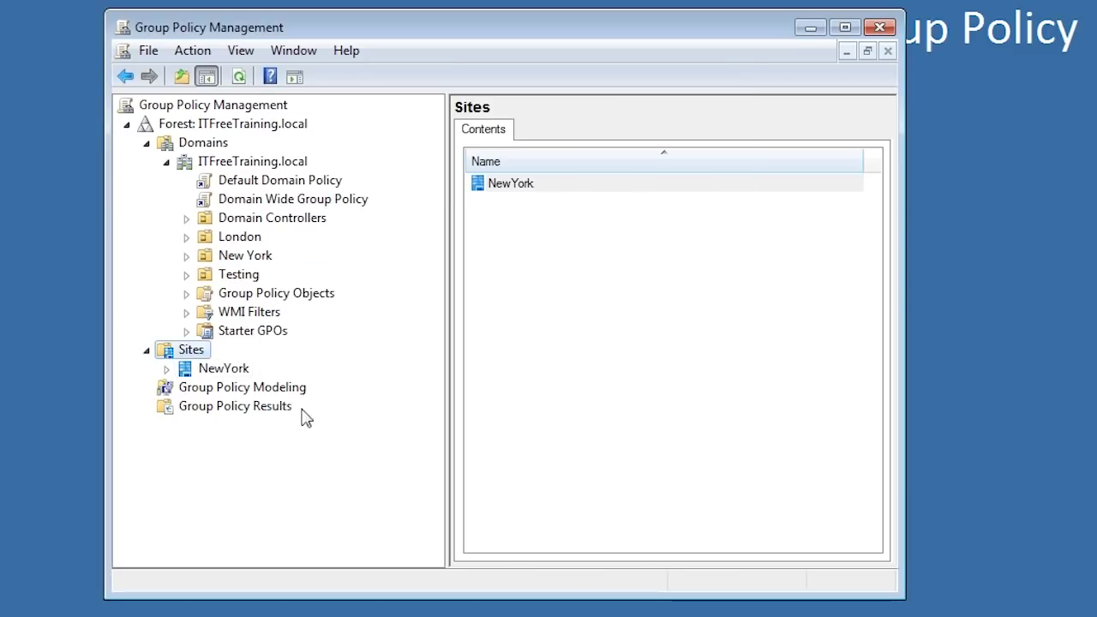
Edit the New York Proxy Server GPO from the NewYork site and expand user Windows Settings
left_click(166, 369)
left_click(219, 386)
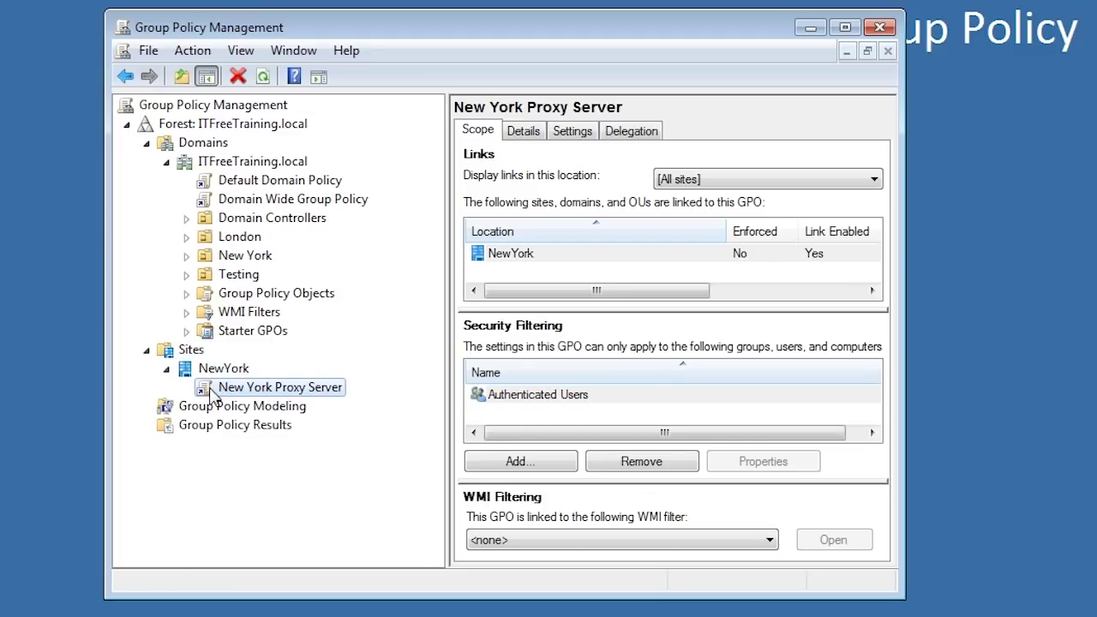
right_click(211, 388)
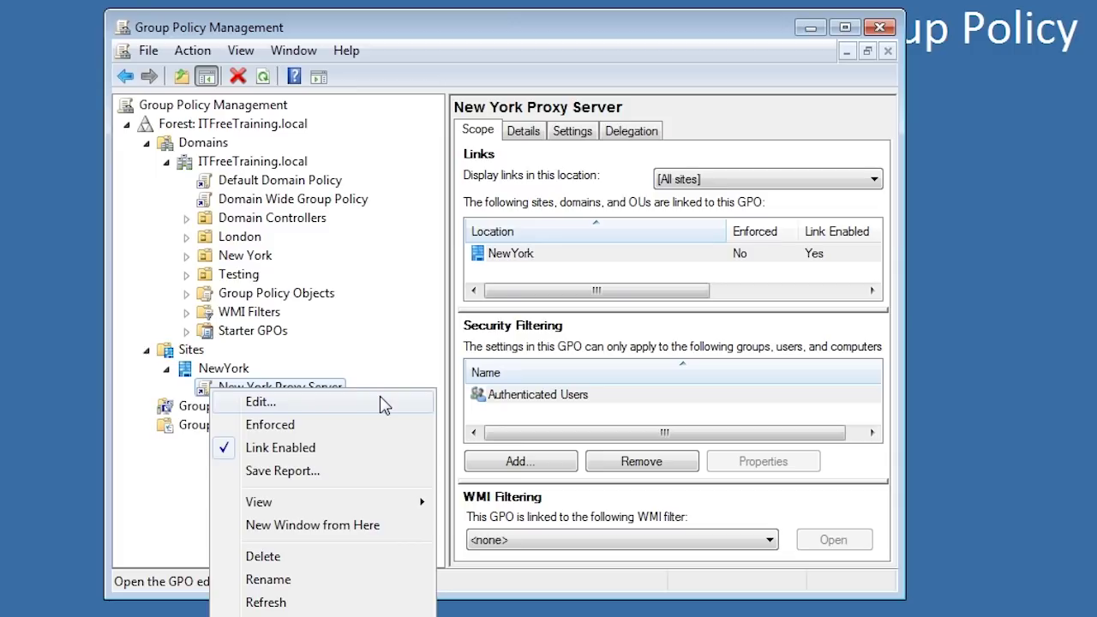
left_click(384, 403)
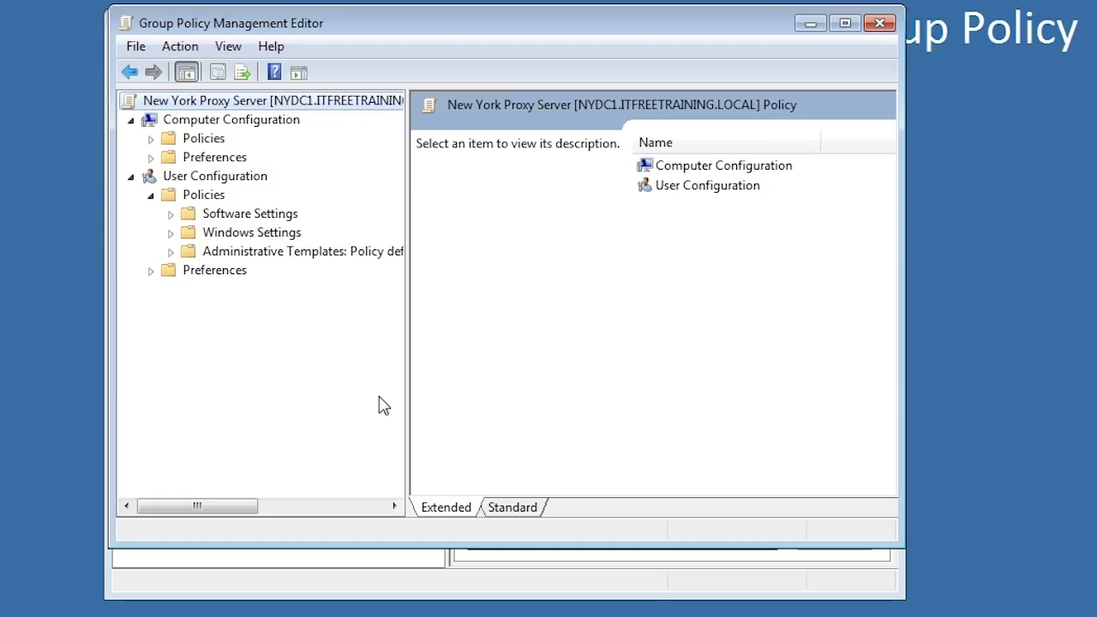
left_click(172, 234)
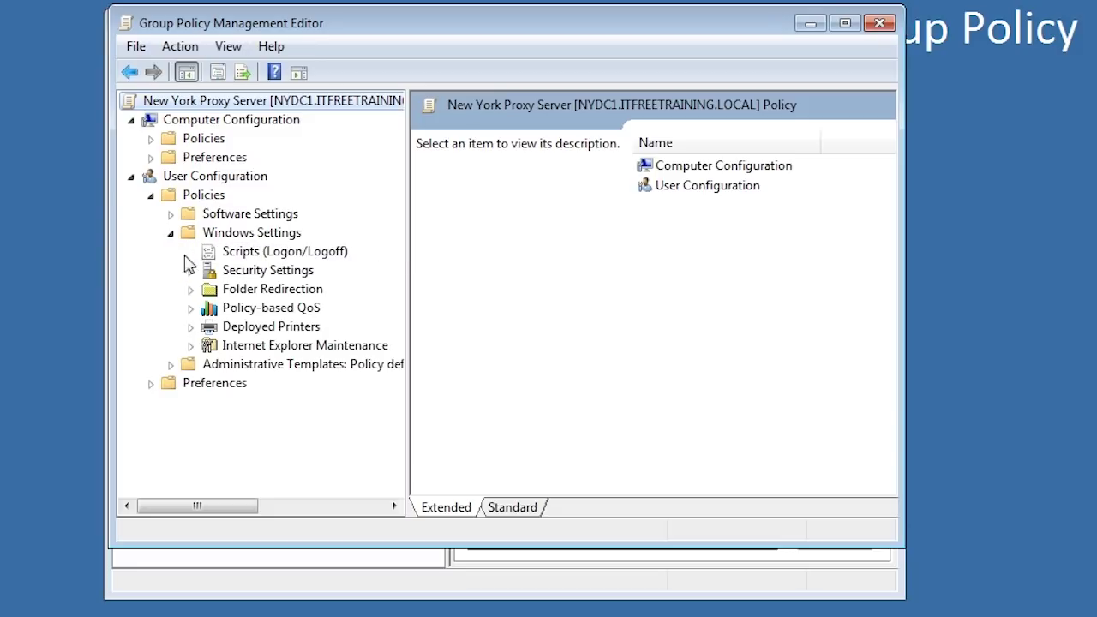
Under Internet Explorer Maintenance > Connection, enable Proxy Settings with HTTP proxy 192.168.0.250, port 8080
double_click(207, 345)
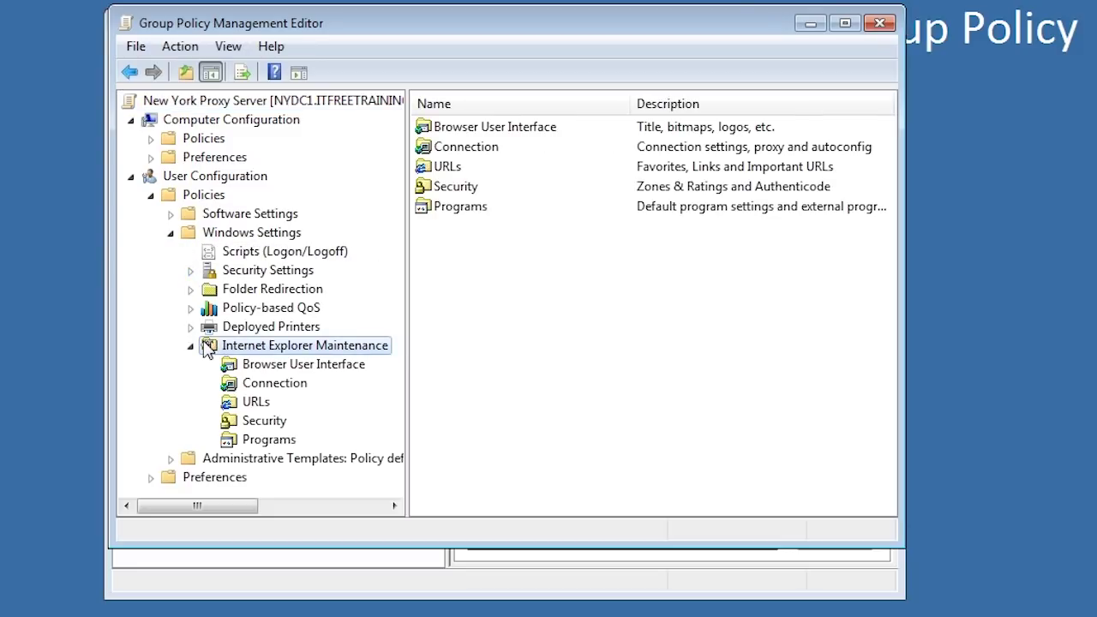
left_click(238, 385)
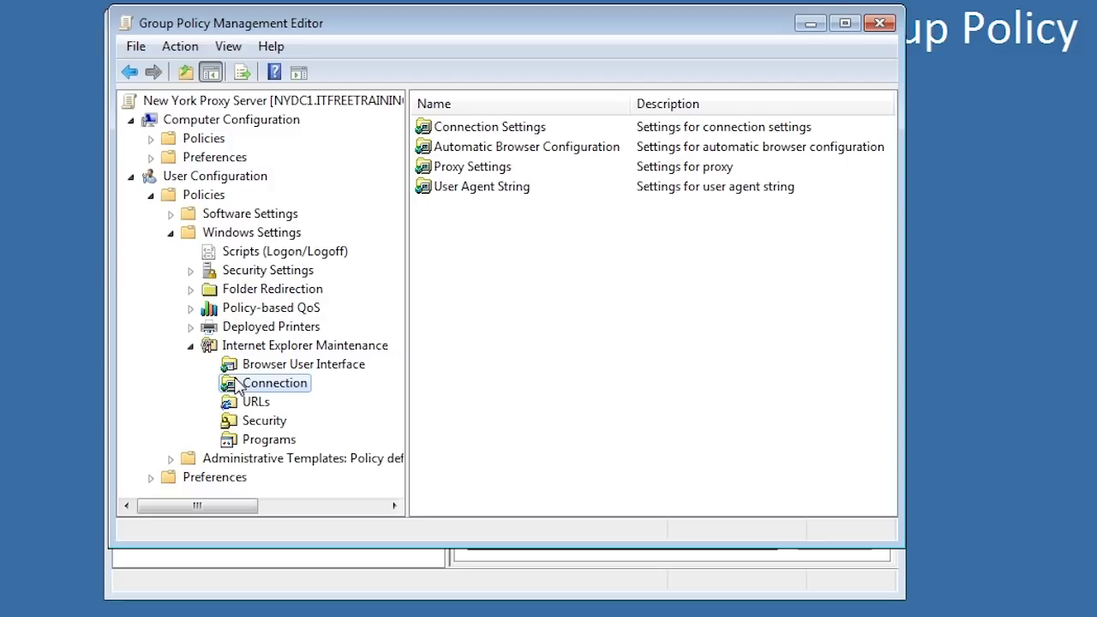
left_click(432, 171)
double_click(549, 172)
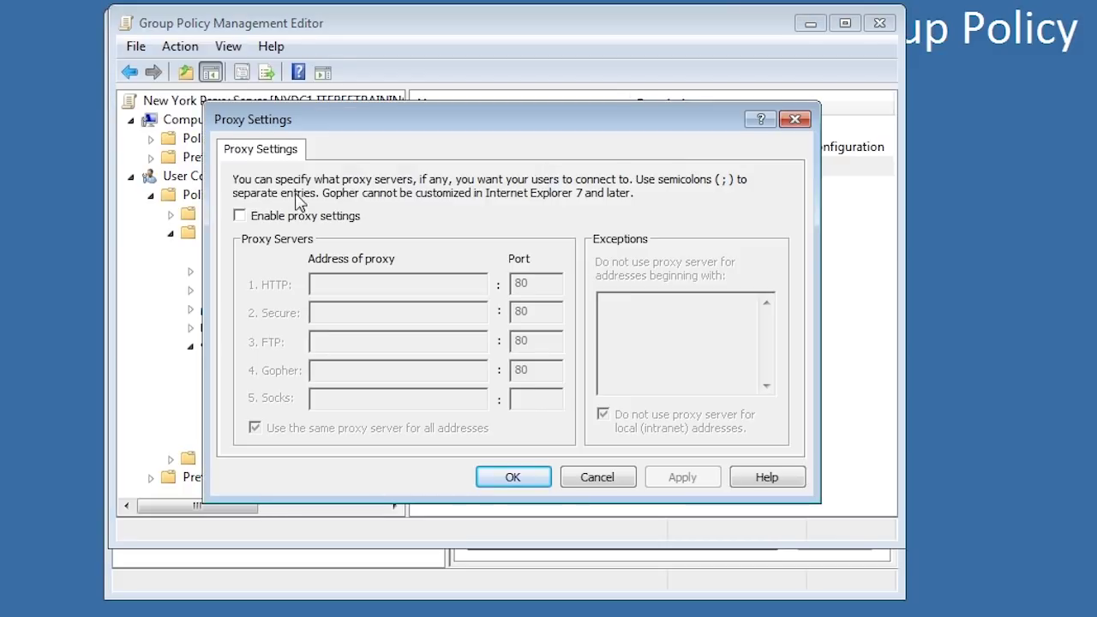
left_click(285, 216)
left_click(365, 282)
type("192.")
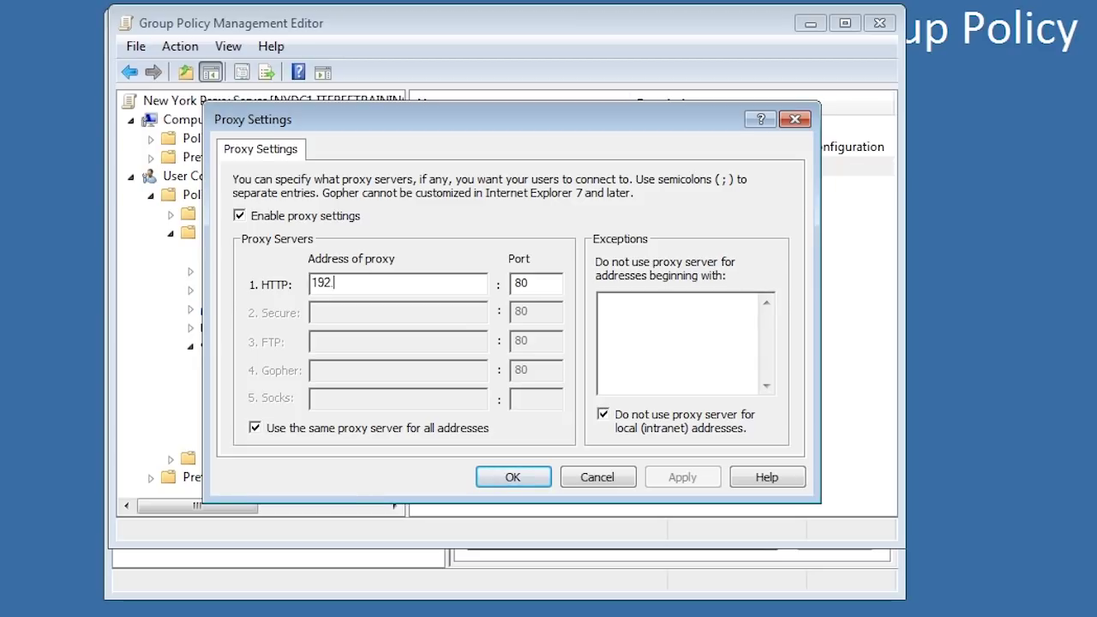
type("168.0.250")
key("Tab")
type("8080")
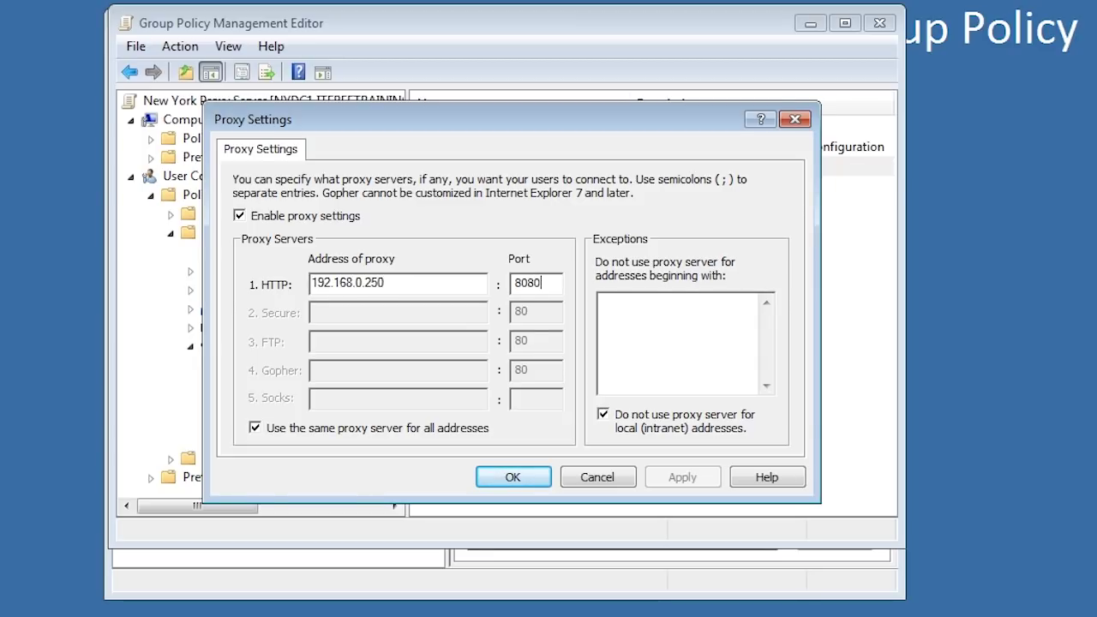
left_click(528, 480)
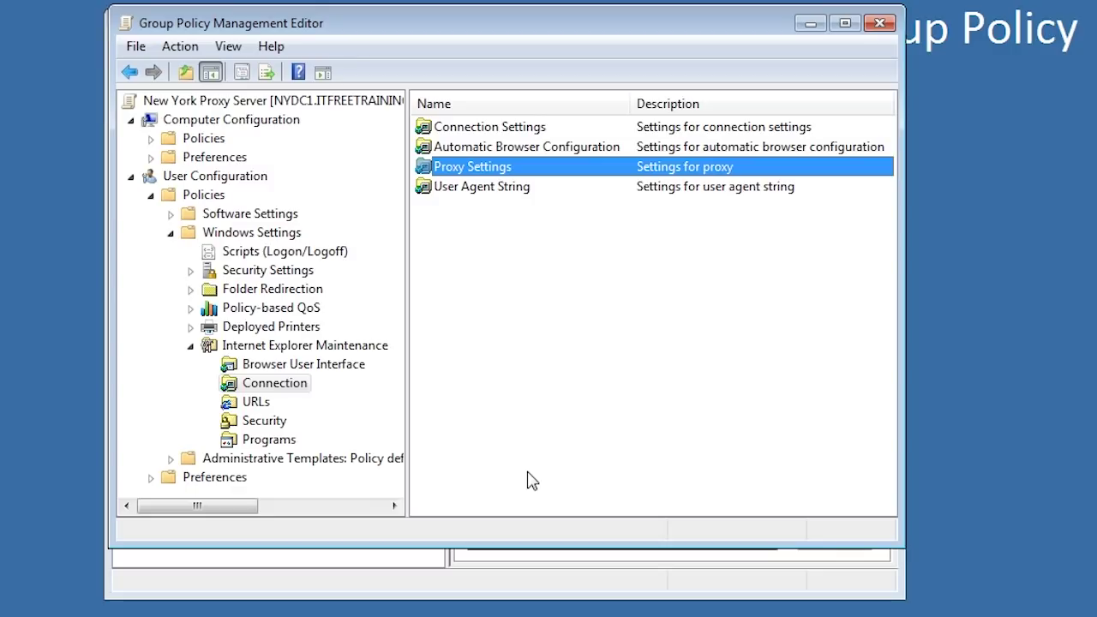
Close the New York Proxy Server editor and open Domain Wide Group Policy for editing
left_click(880, 24)
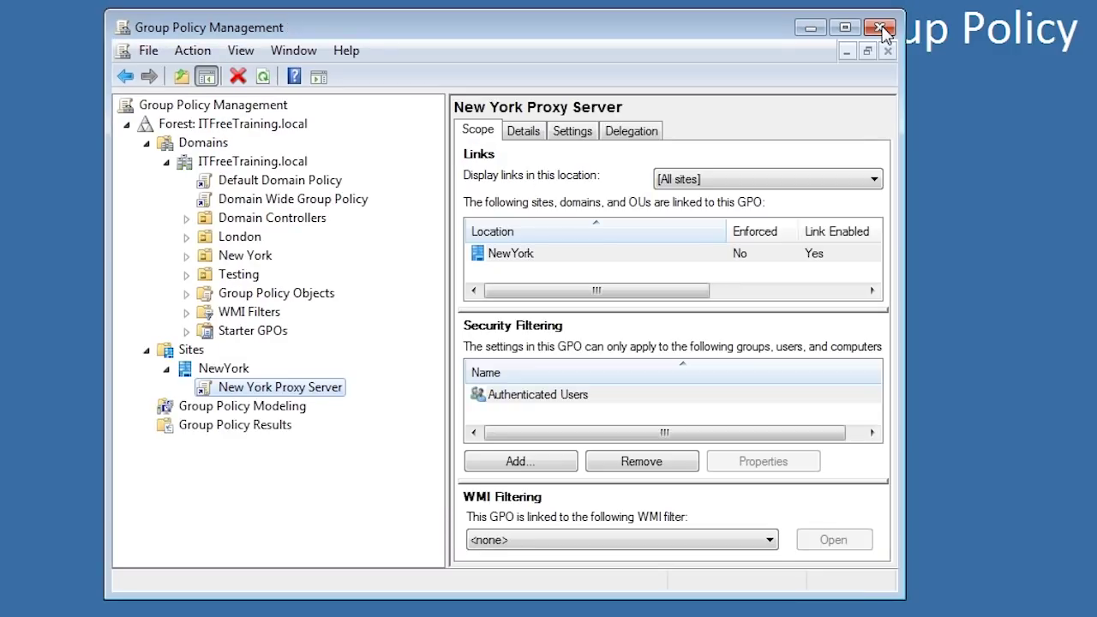
left_click(218, 203)
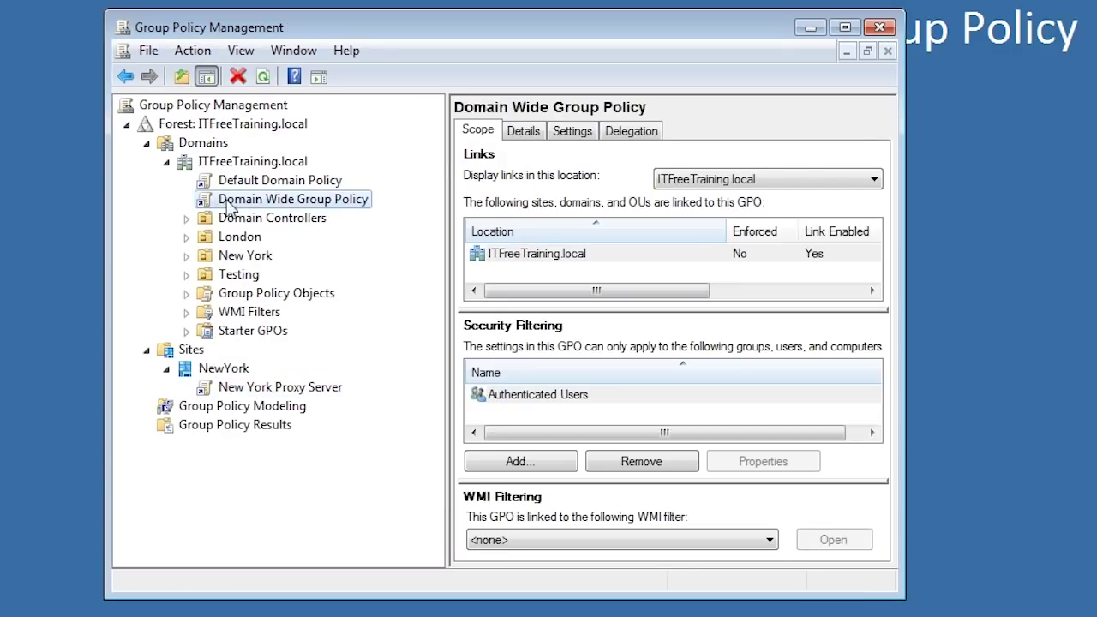
right_click(347, 212)
left_click(515, 216)
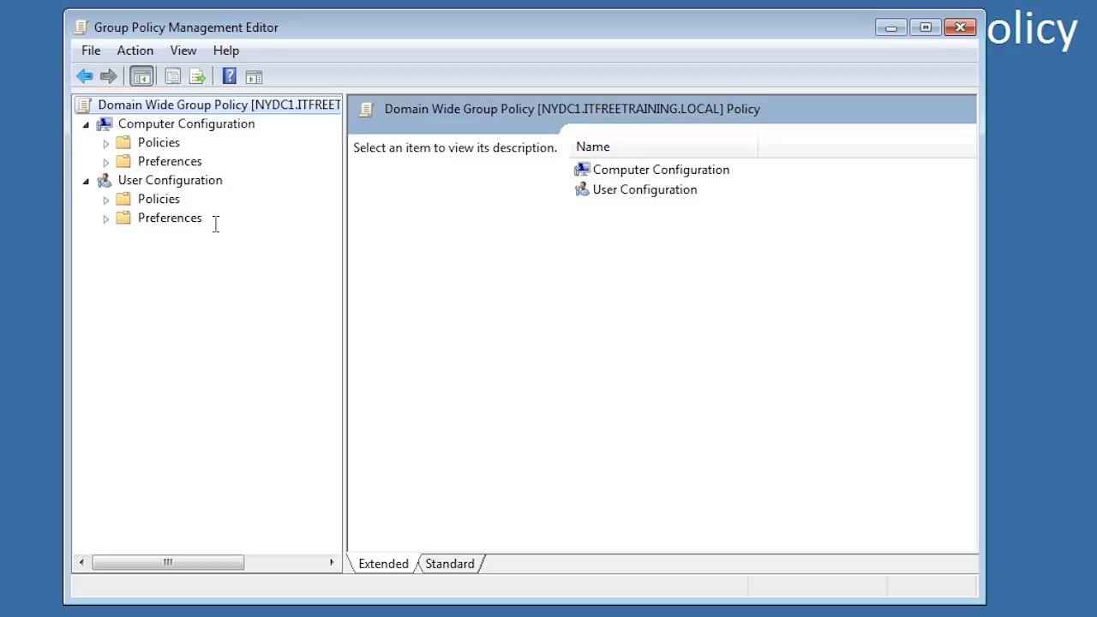
Browse to User Configuration's Administrative Templates > Desktop > Desktop and select Desktop Wallpaper
left_click(106, 200)
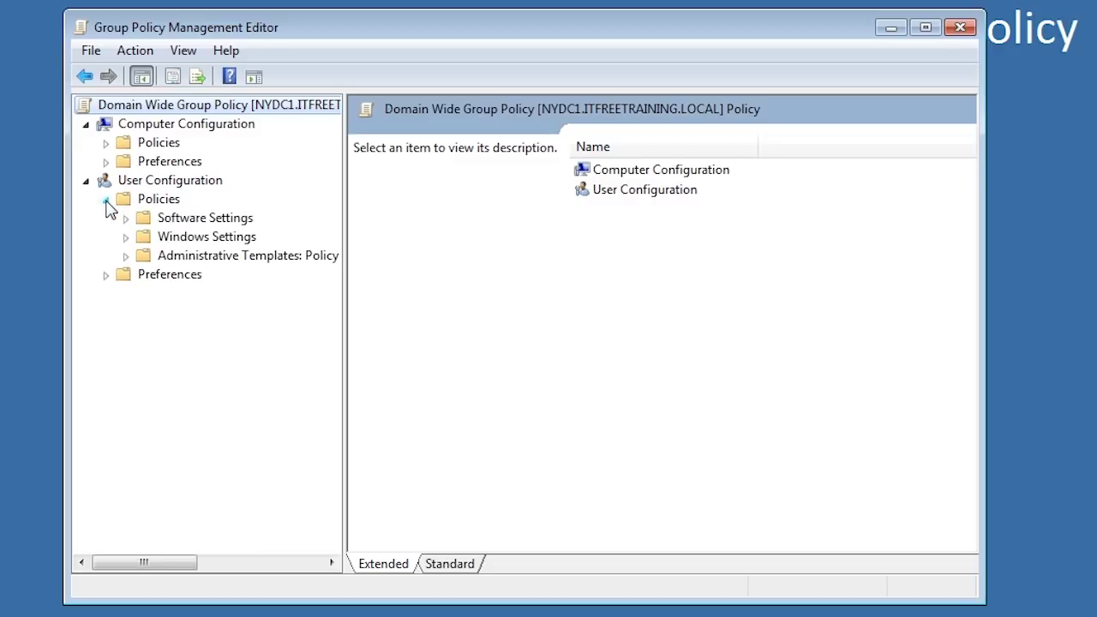
left_click(128, 257)
left_click(145, 293)
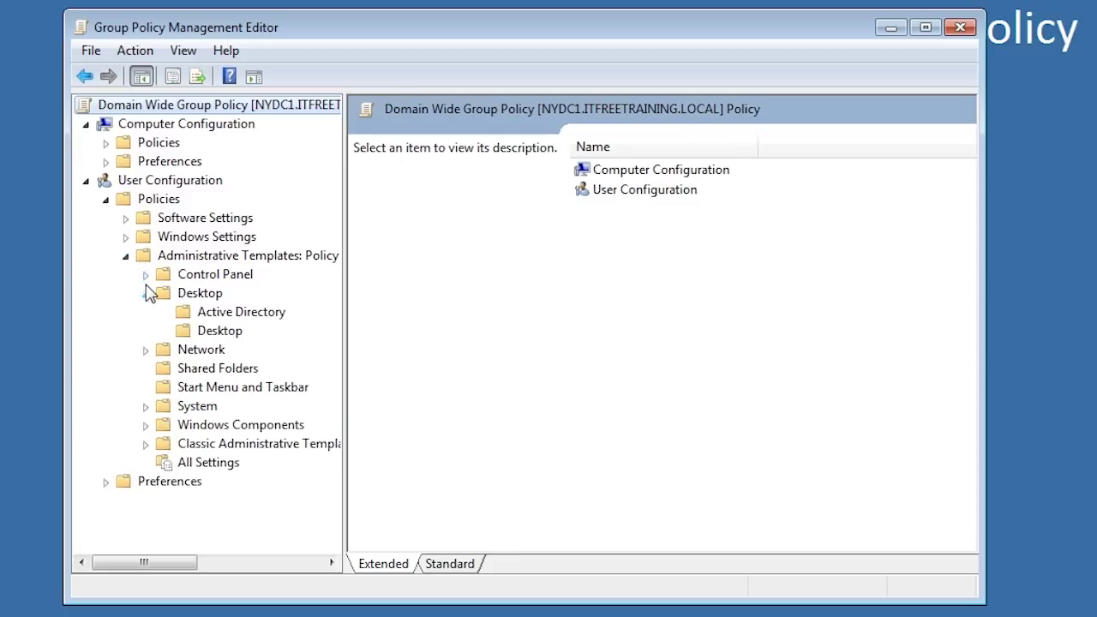
left_click(208, 332)
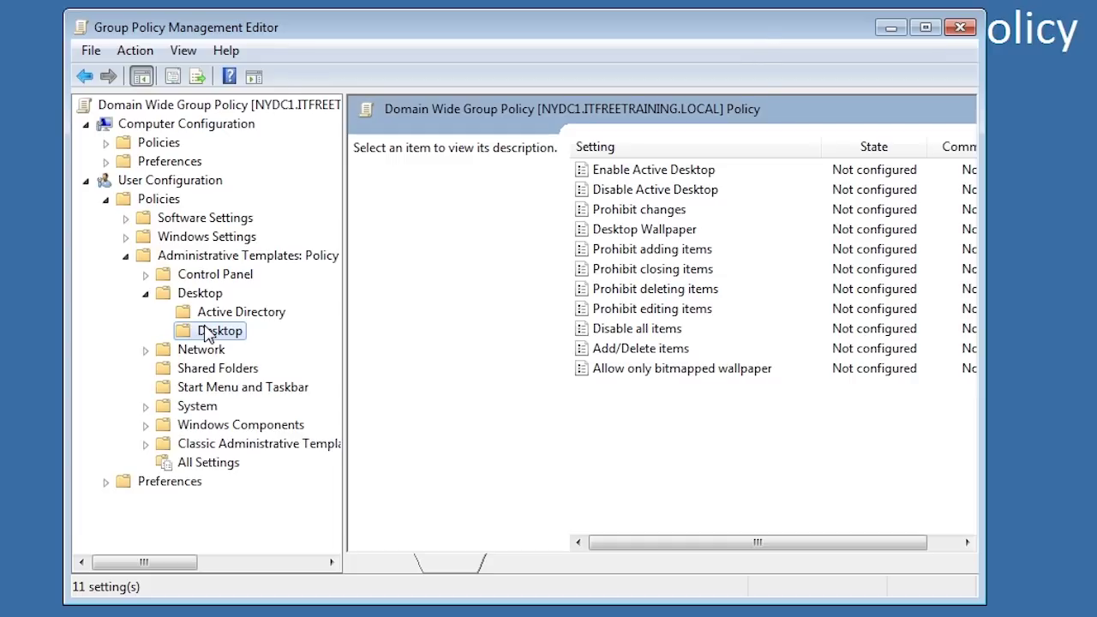
left_click(594, 233)
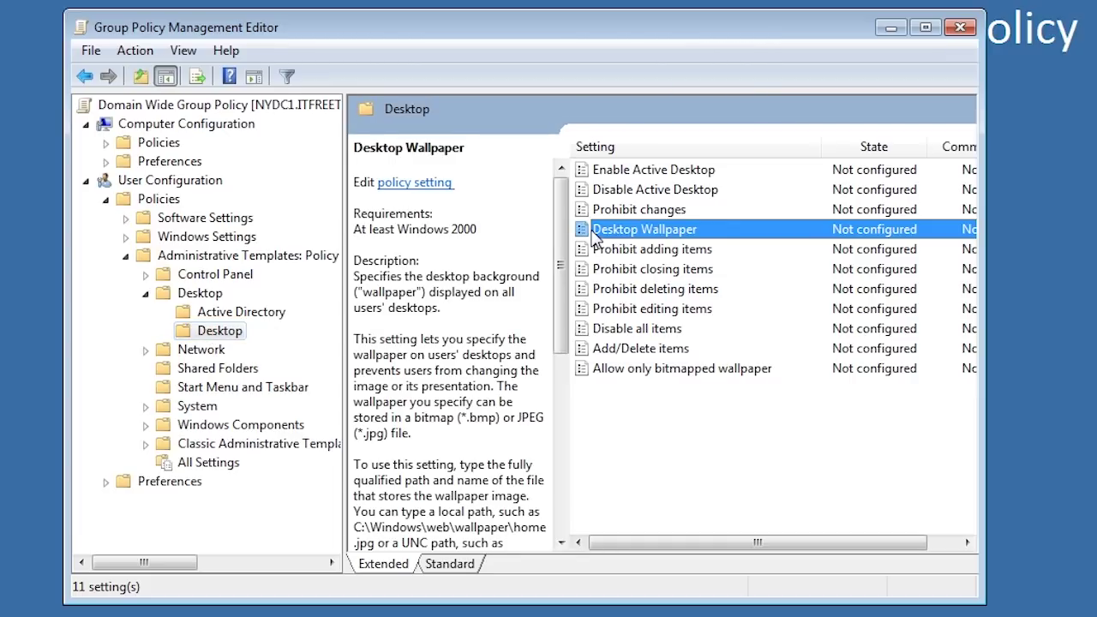
Enable Desktop Wallpaper using \\nydc1\wallpaper\DomainWideUser.bmp with the Stretch style
double_click(769, 232)
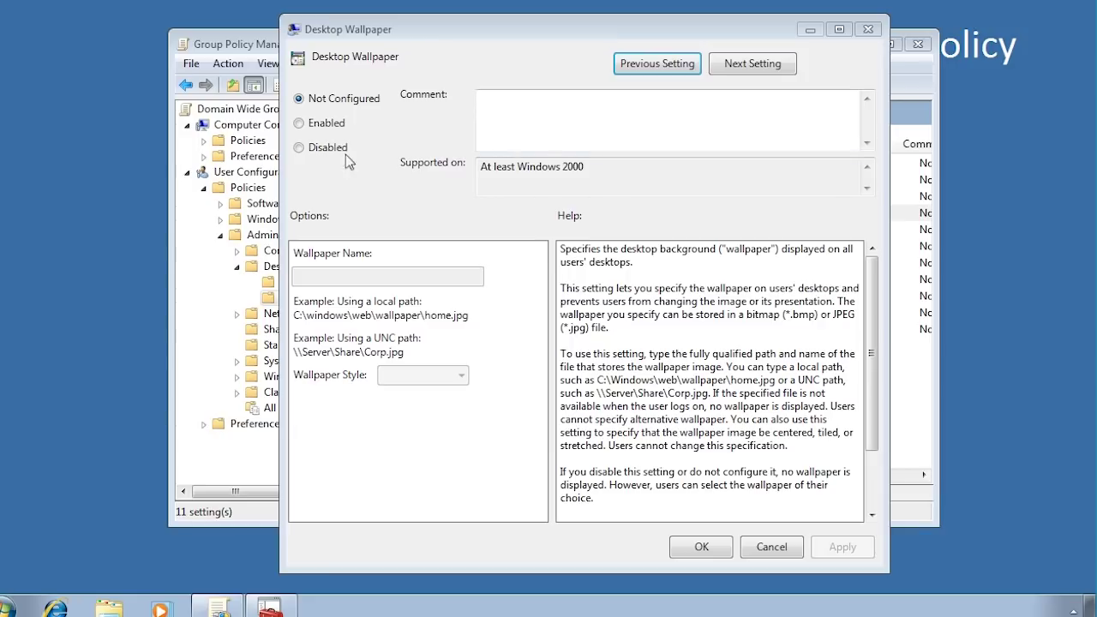
left_click(310, 124)
left_click(324, 278)
type("\\")
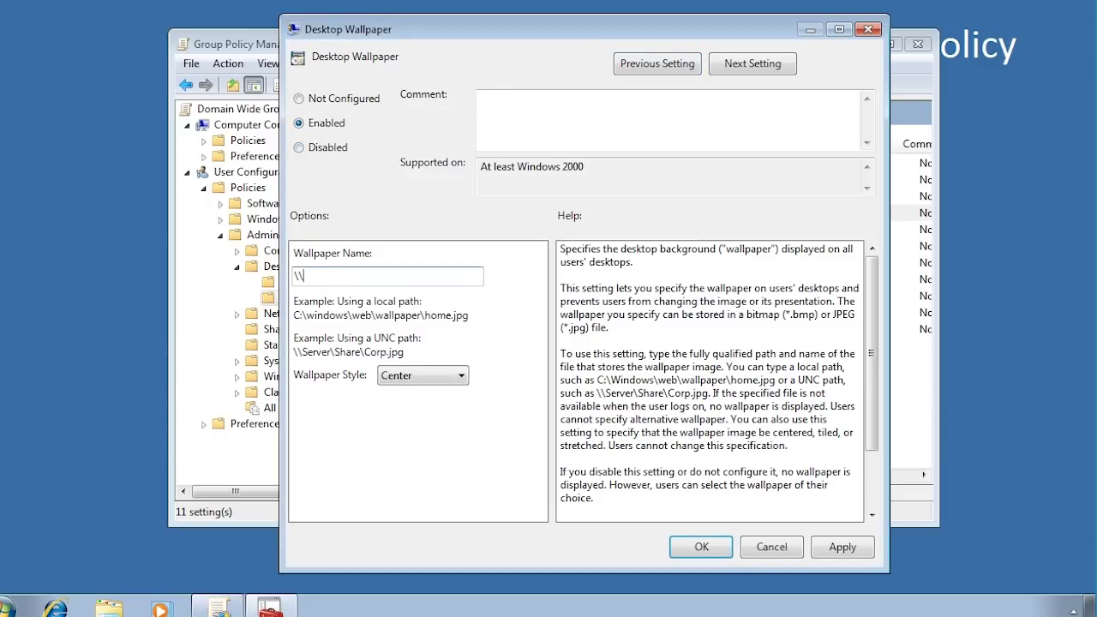
type("nydc1\\wallpaper\\DomainWi")
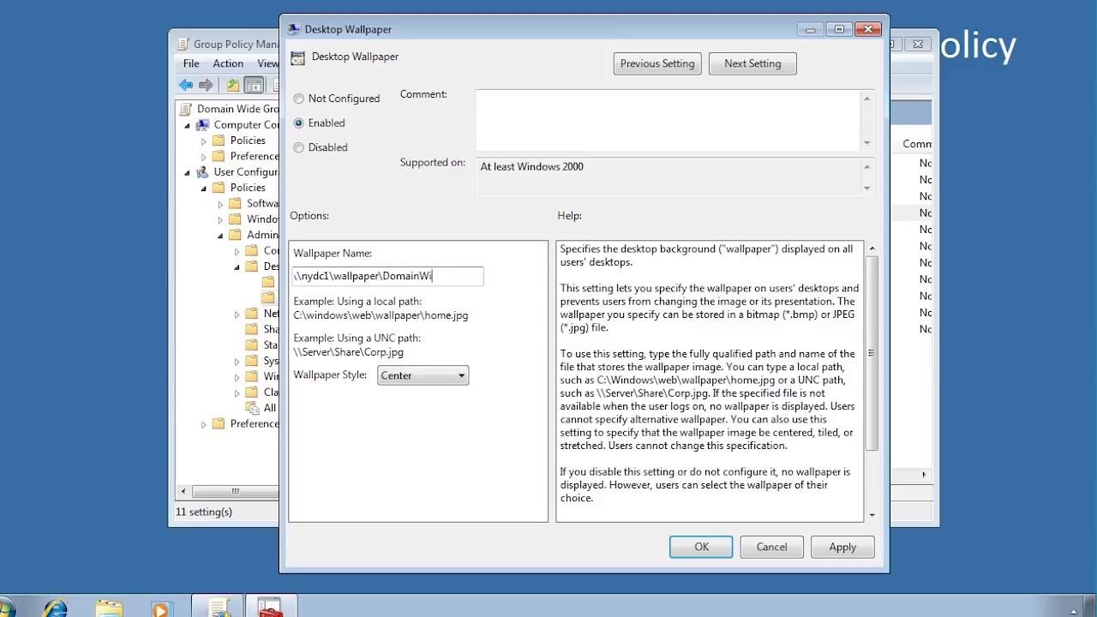
type("deUser.bmp")
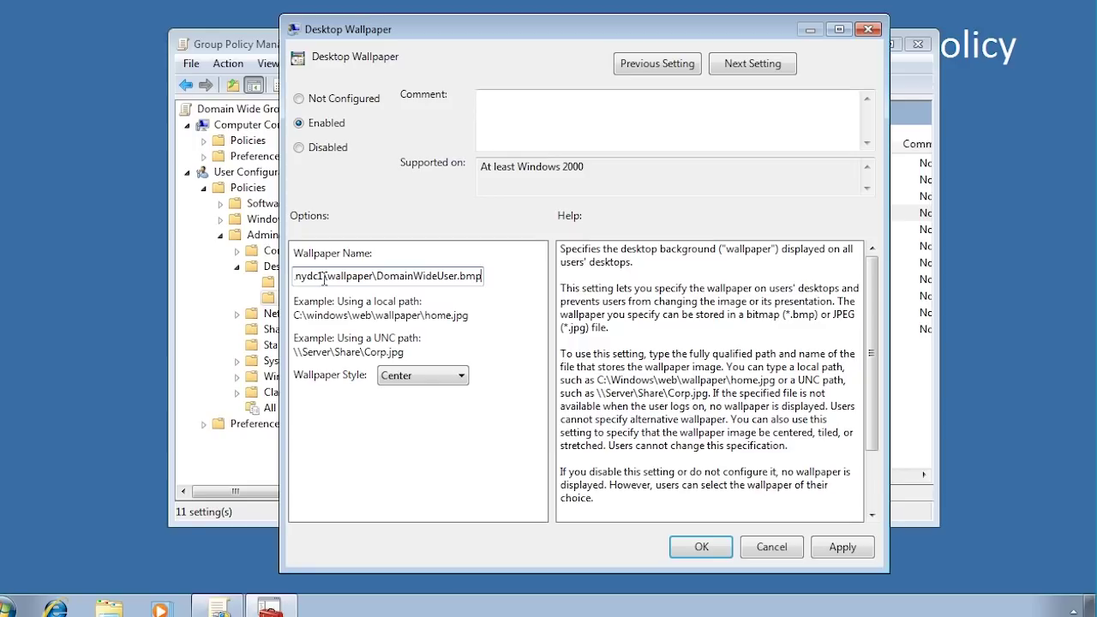
left_click(416, 375)
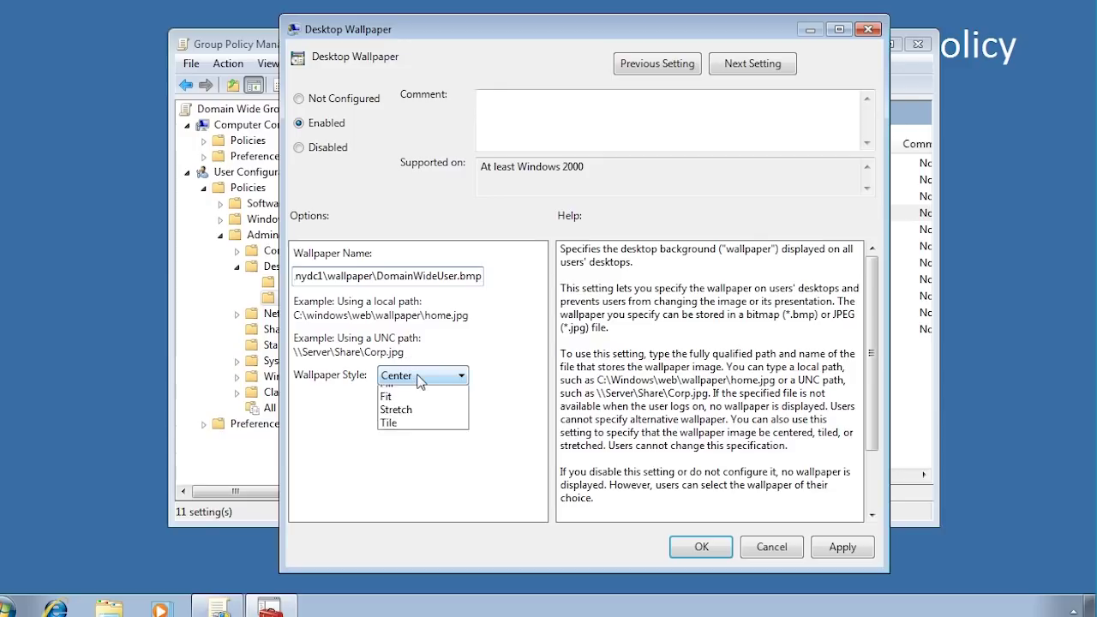
left_click(422, 433)
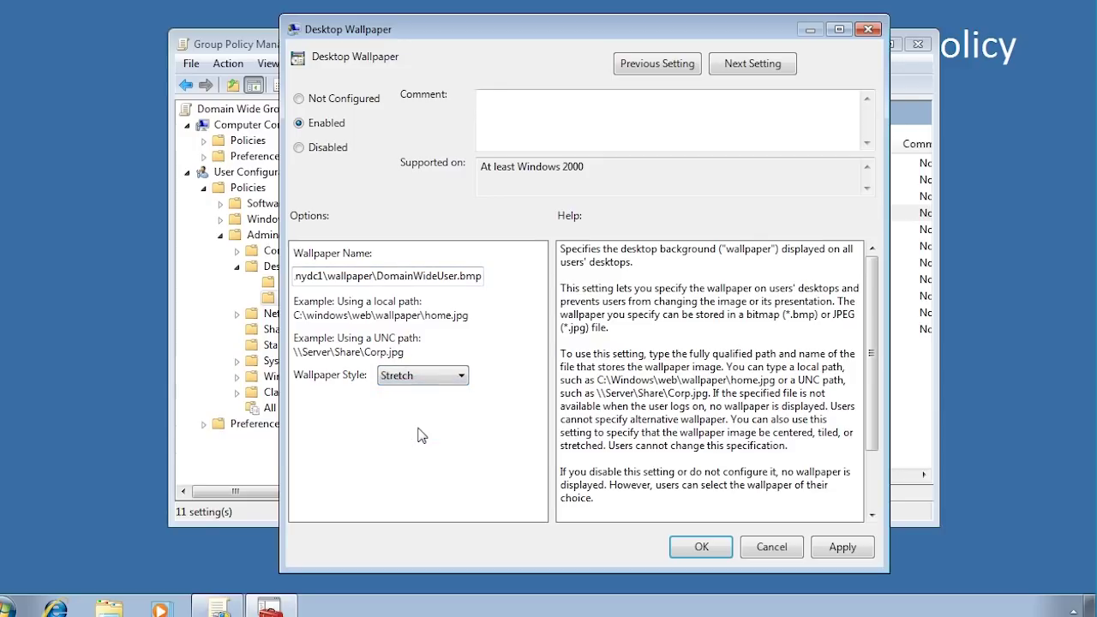
left_click(702, 547)
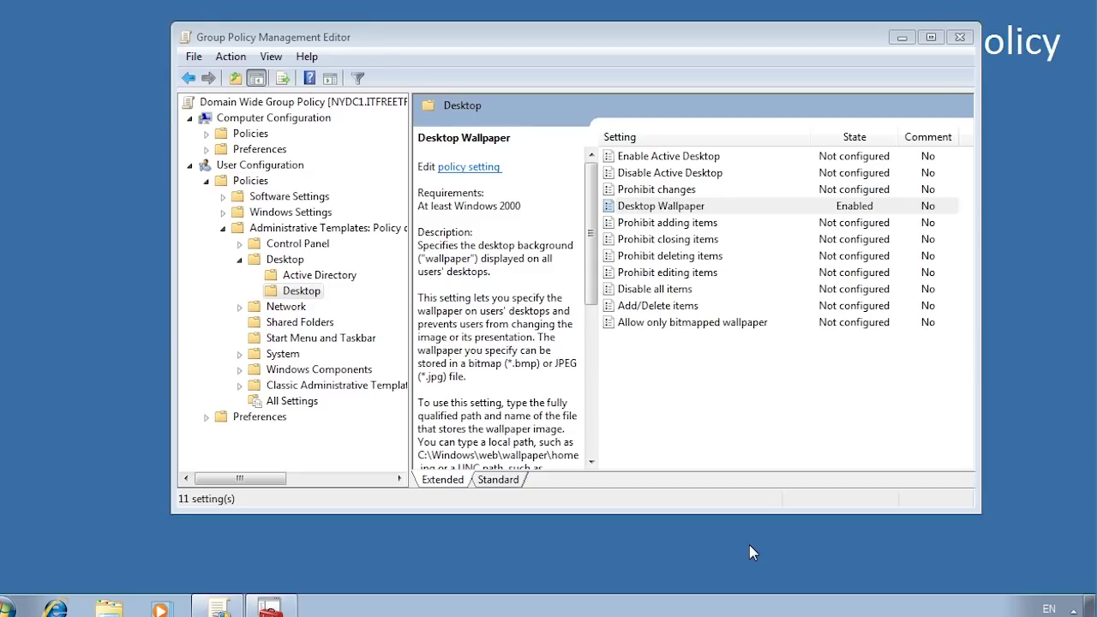
Enable 'Prohibit access to the Control Panel' in the Domain Wide GPO's user settings, then close the editor
left_click(240, 245)
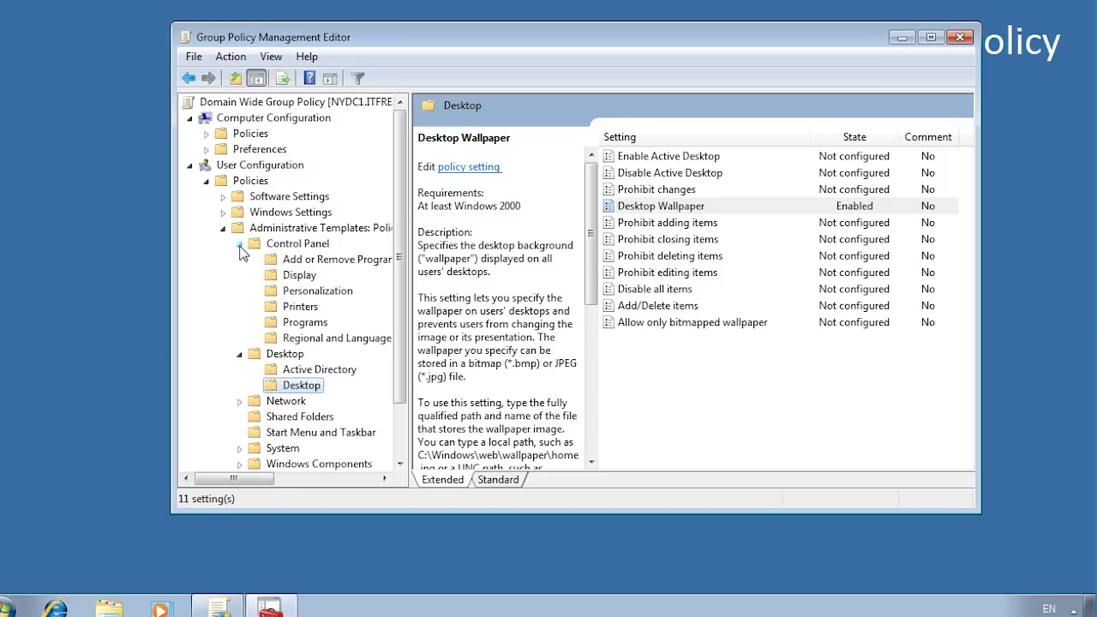
left_click(274, 247)
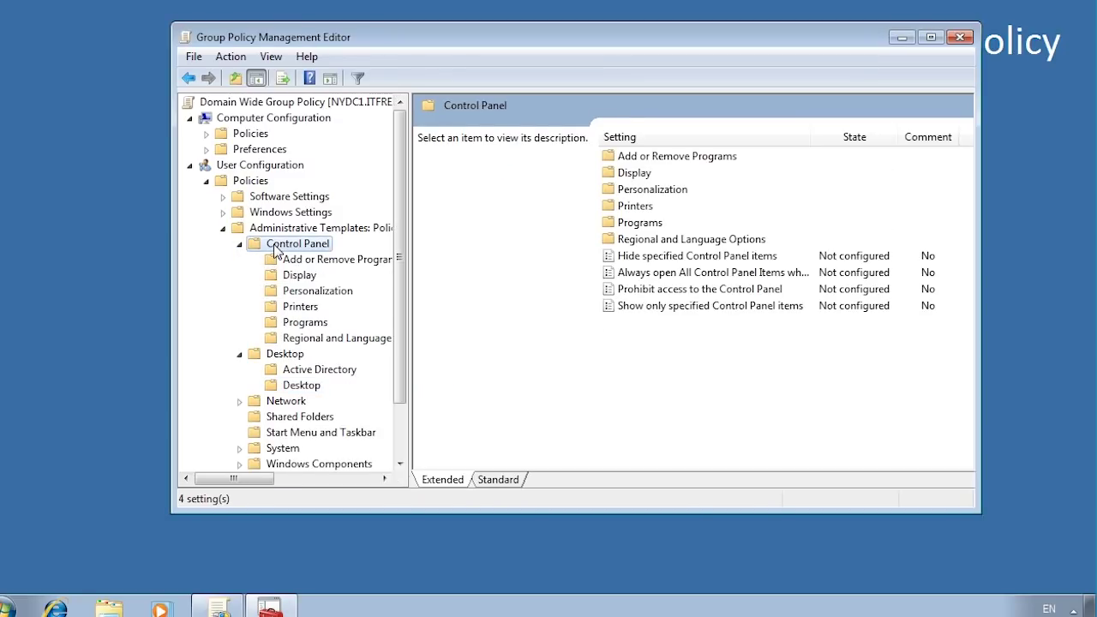
left_click(619, 292)
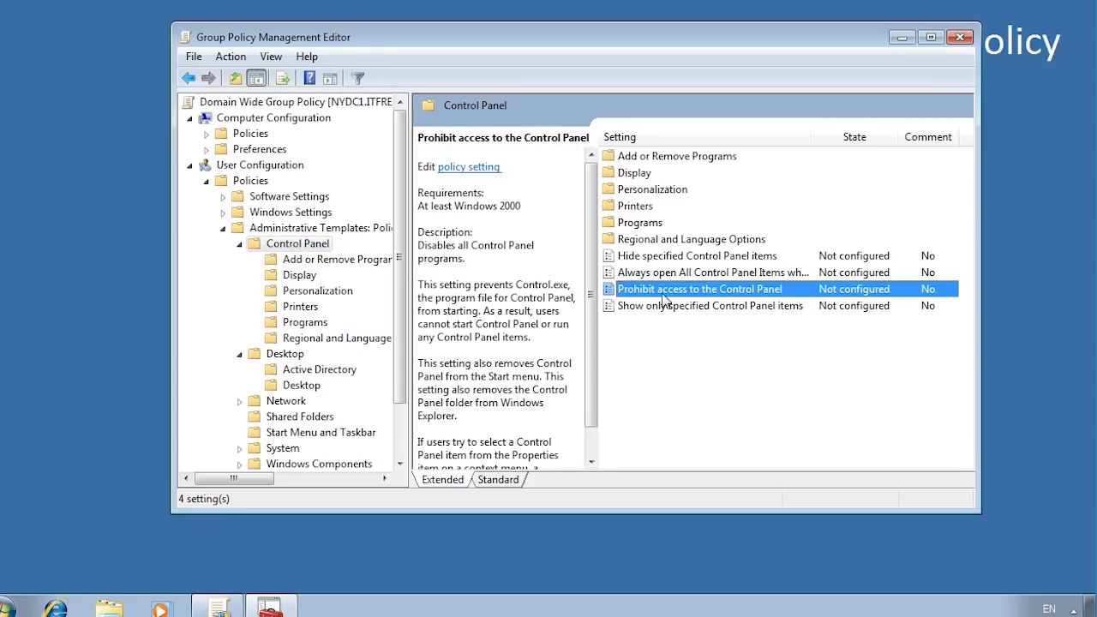
double_click(612, 293)
left_click(299, 120)
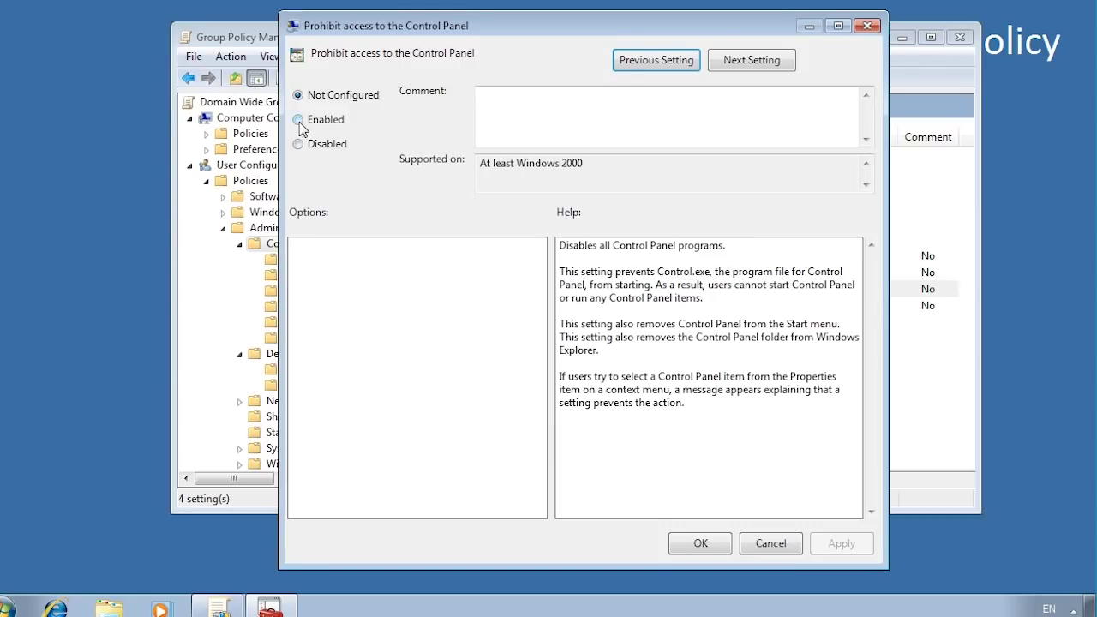
left_click(703, 544)
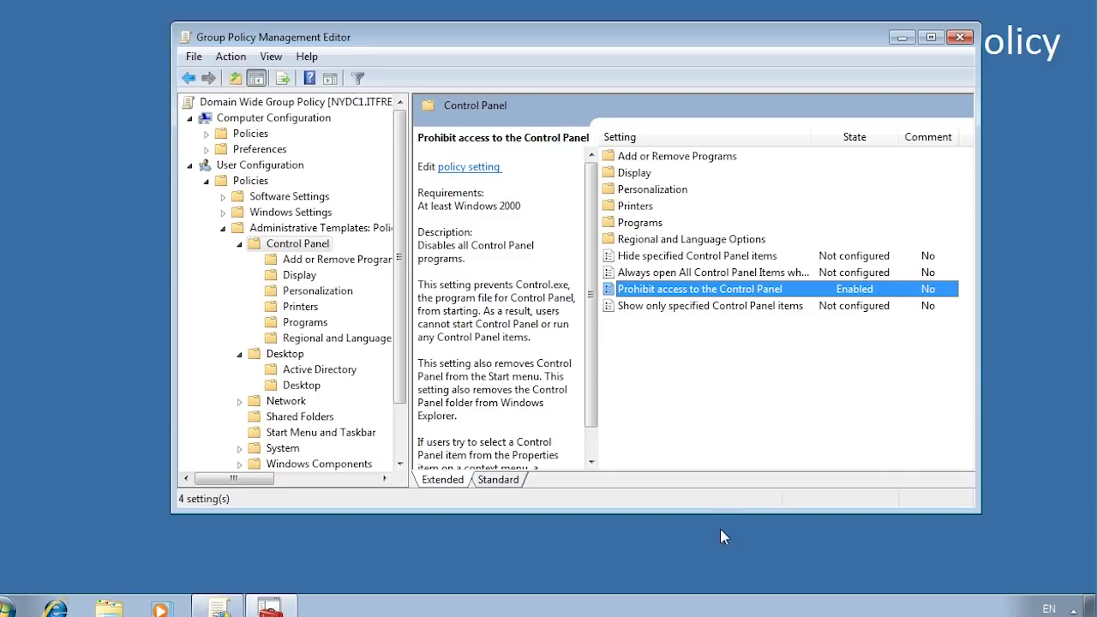
left_click(960, 37)
Close Group Policy Management, log off, and log back on with the account password
left_click(844, 61)
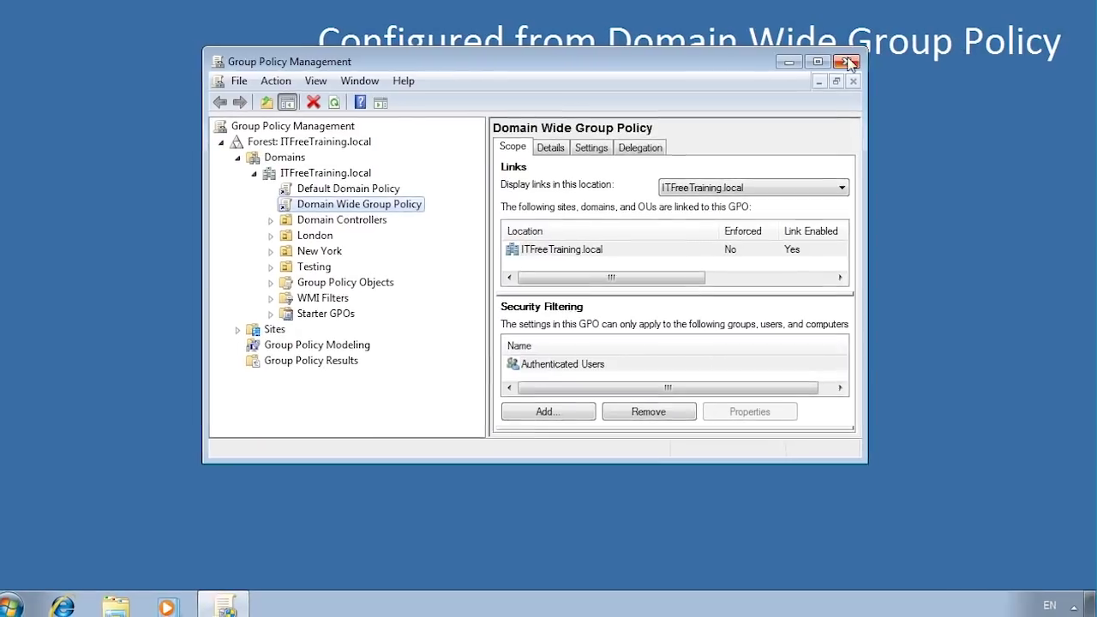
left_click(25, 598)
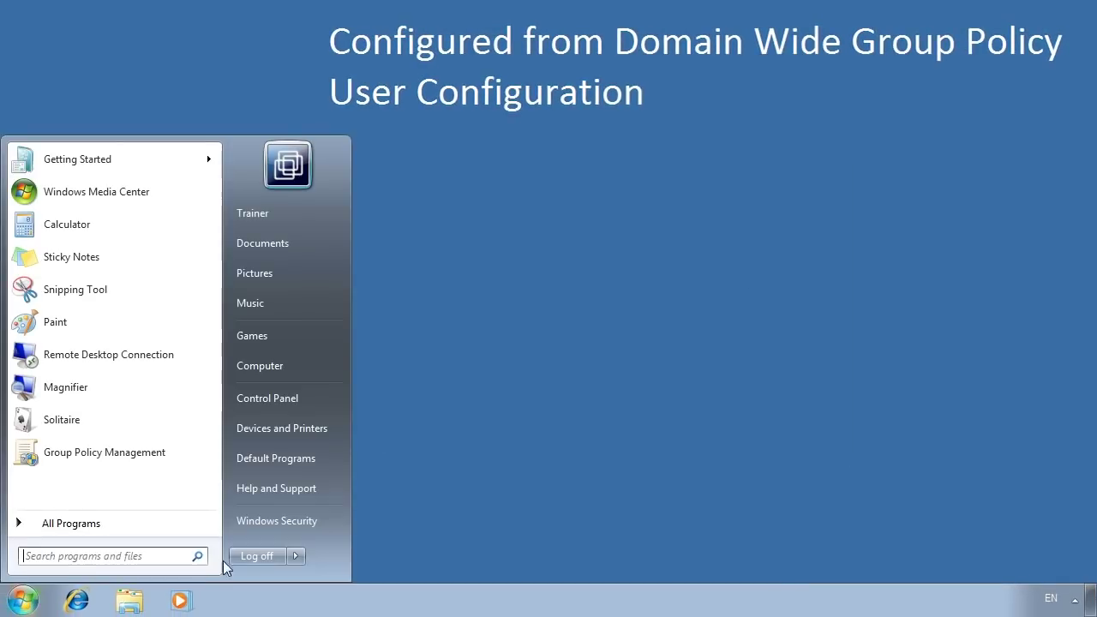
left_click(260, 562)
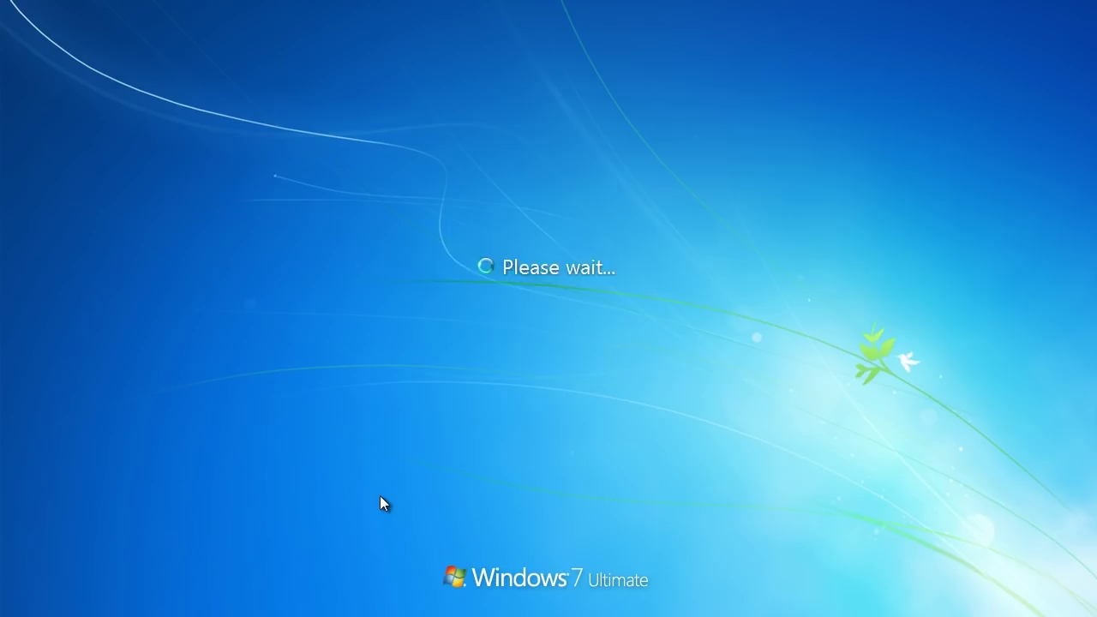
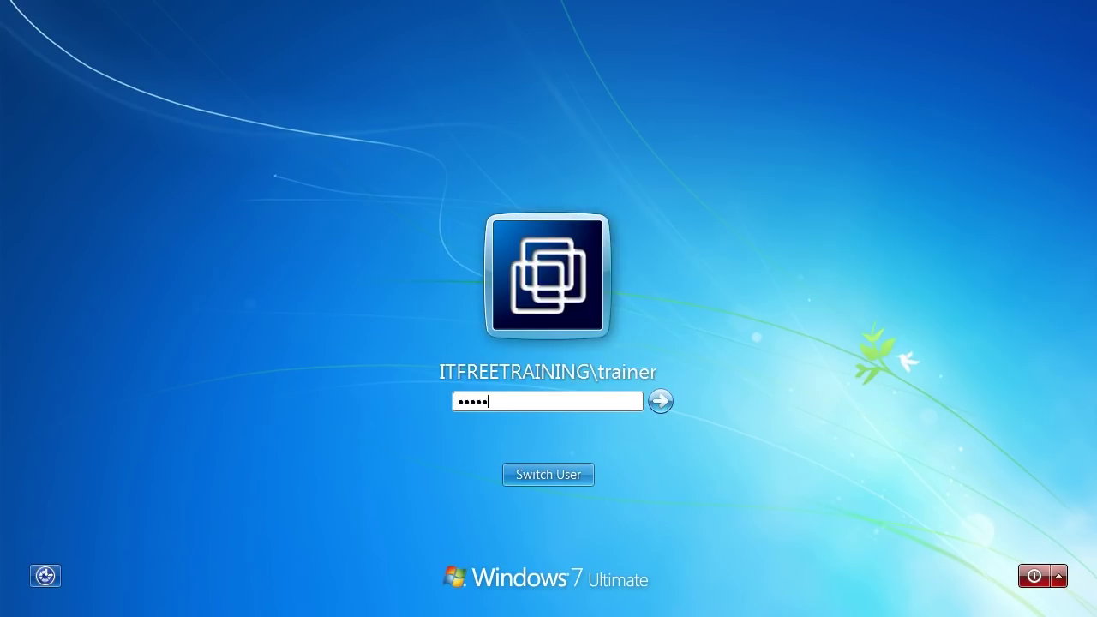
key("Return")
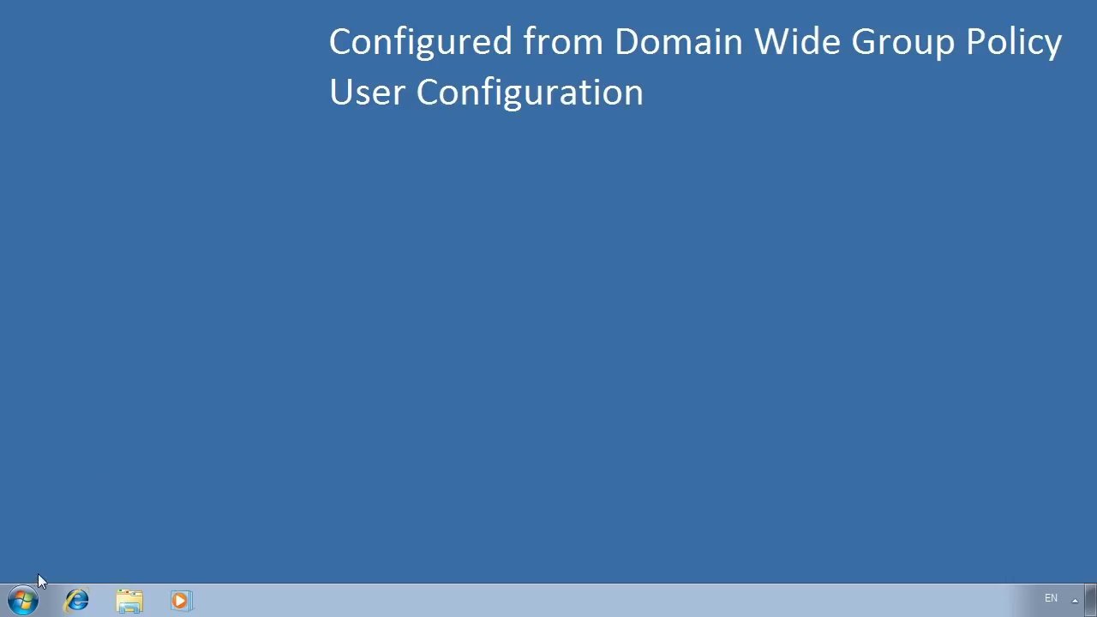
Search 'active' in the Start menu and launch Active Directory Users and Computers
left_click(22, 600)
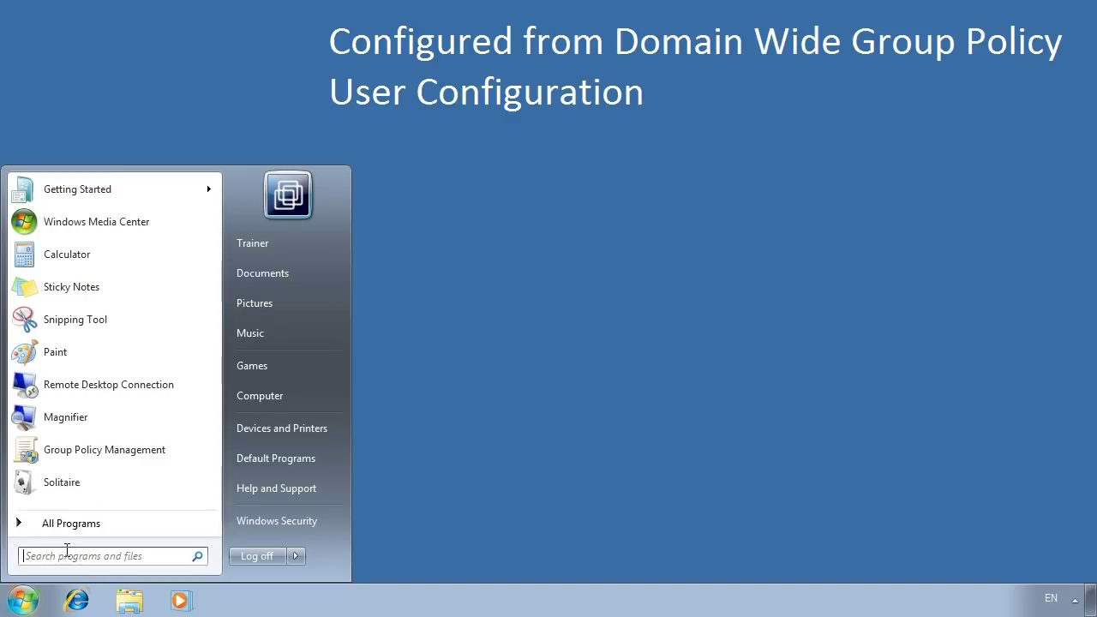
type("active")
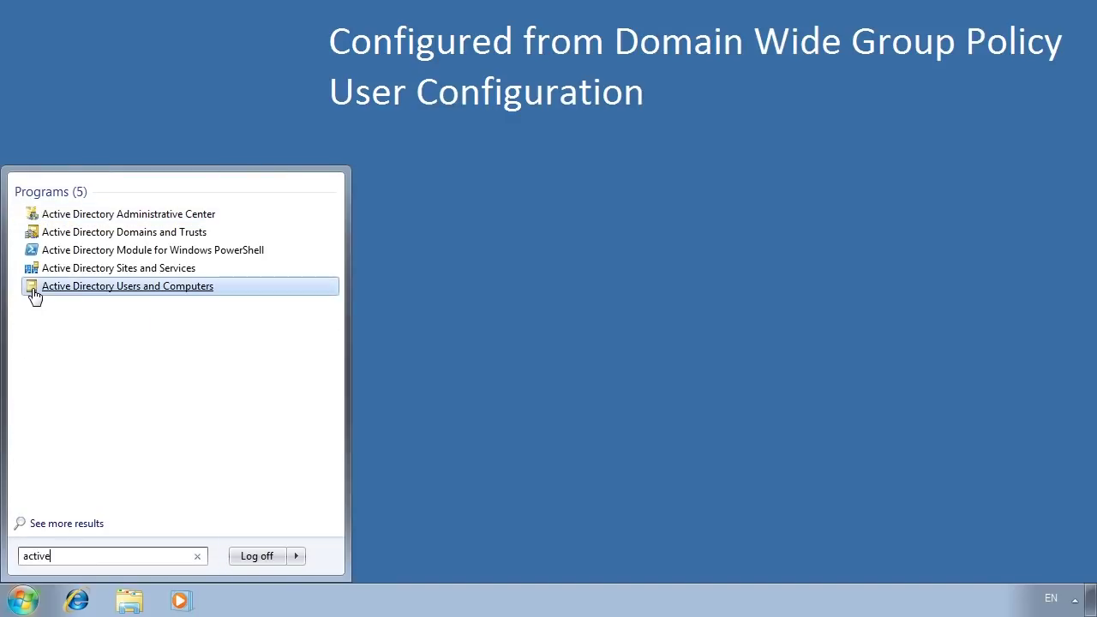
left_click(172, 292)
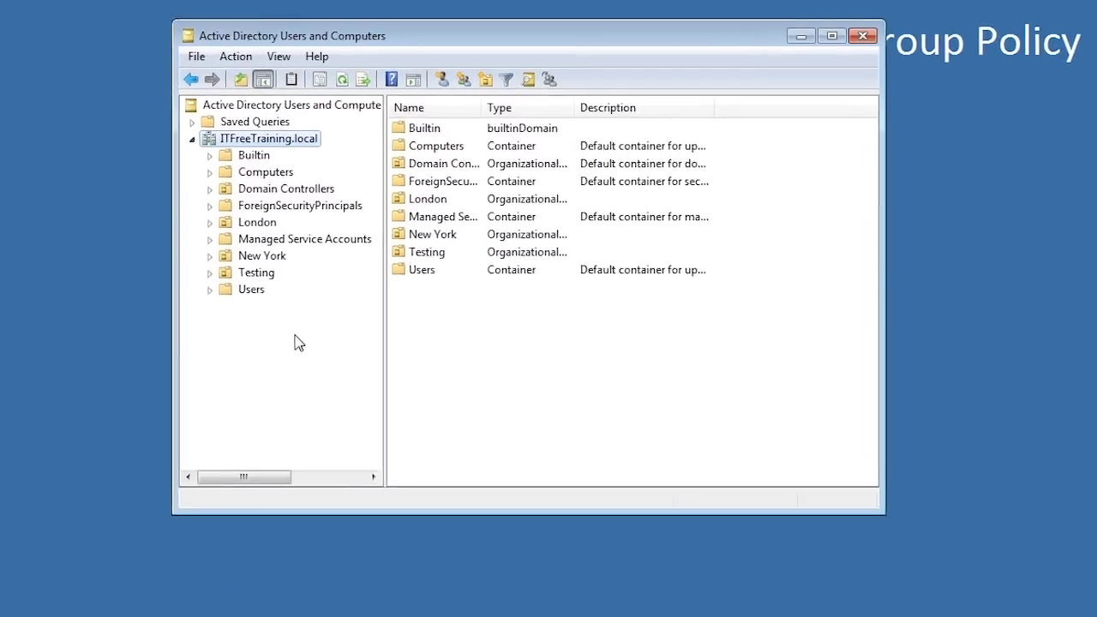
Create a new organizational unit named 'Testing' under New York > Users
left_click(209, 256)
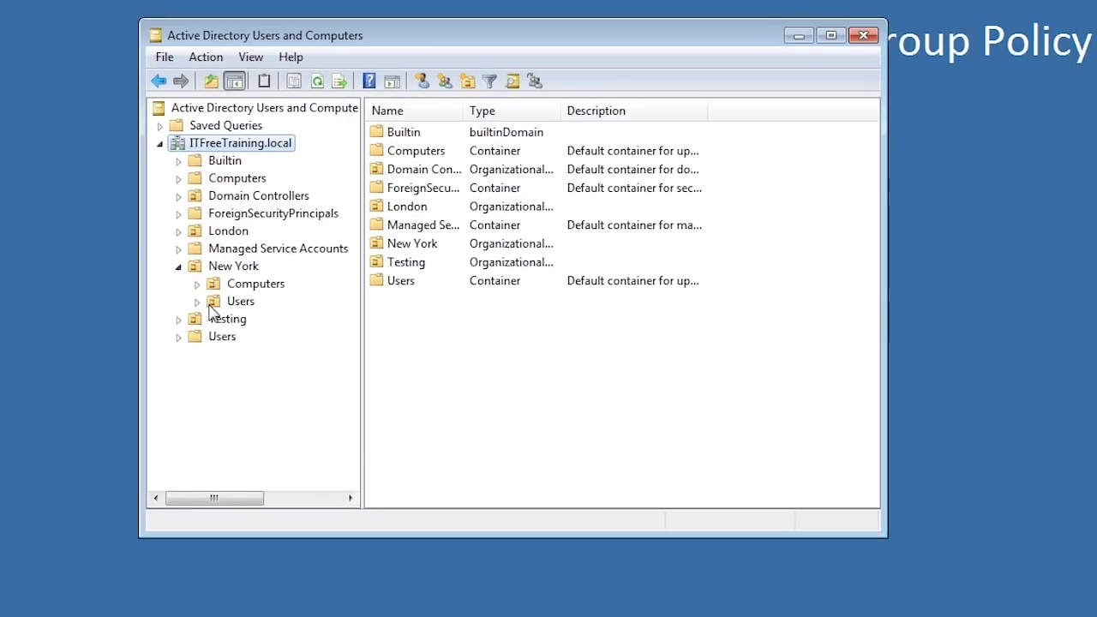
left_click(197, 302)
left_click(263, 321)
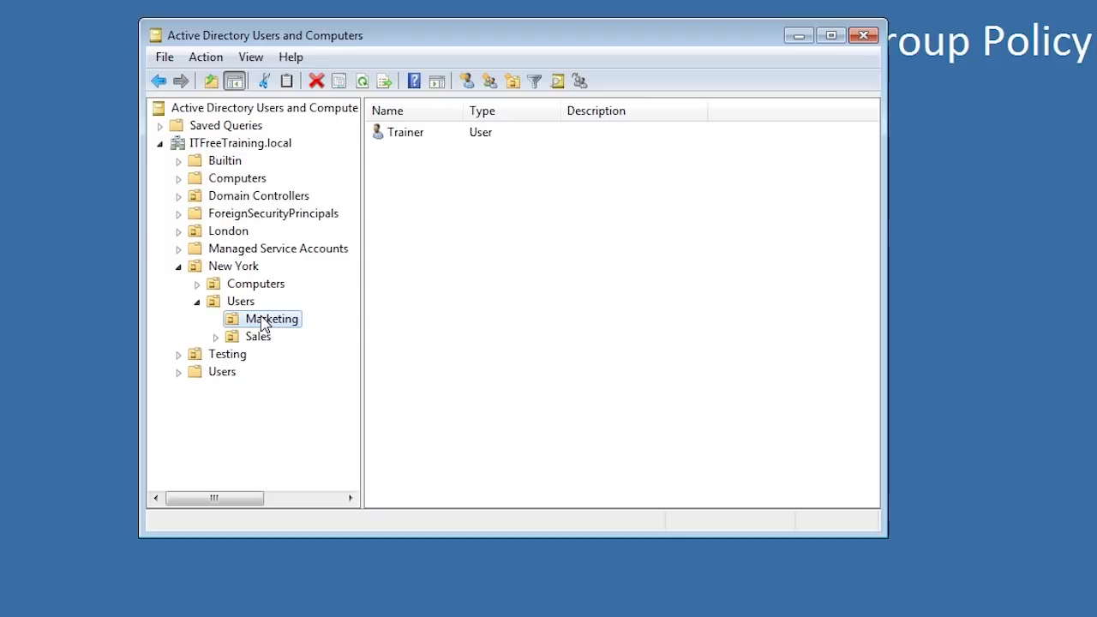
right_click(241, 305)
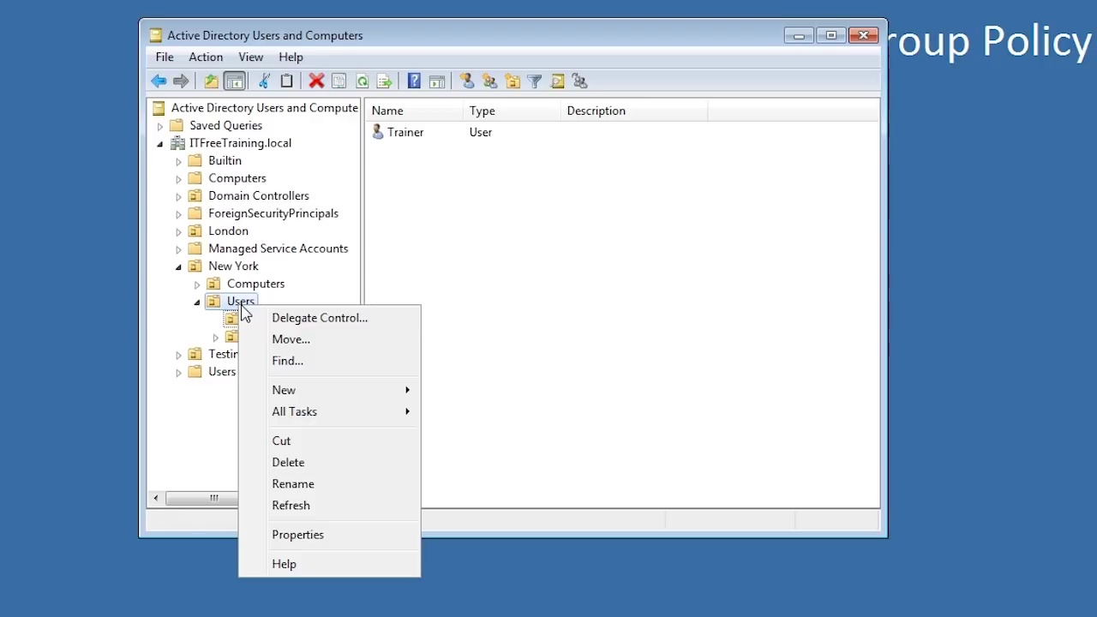
mouse_move(283, 391)
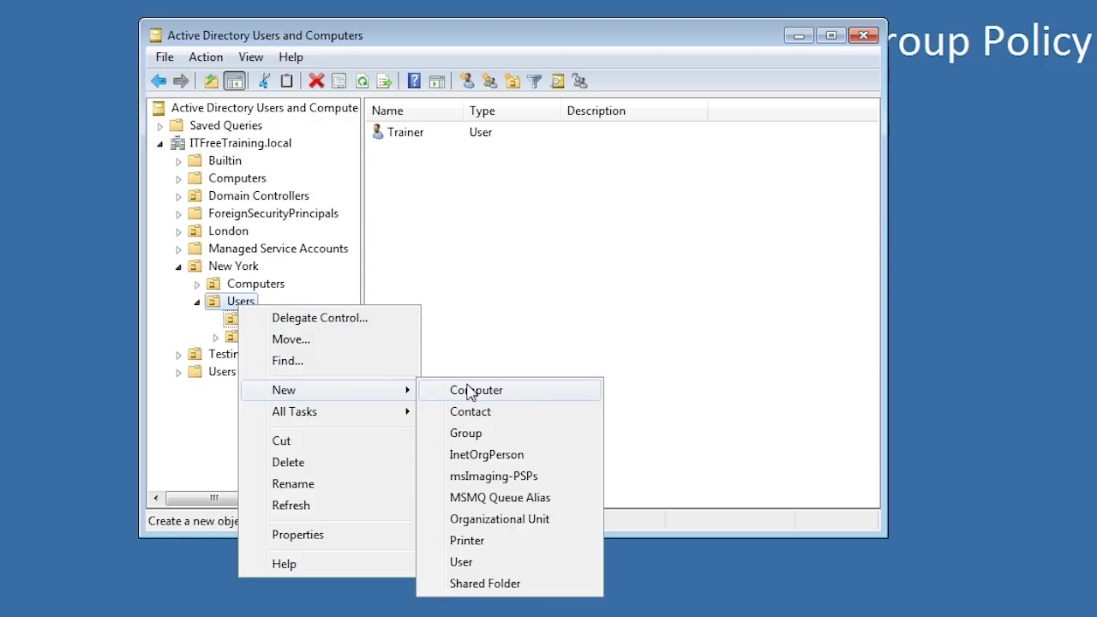
left_click(566, 523)
type("Testing")
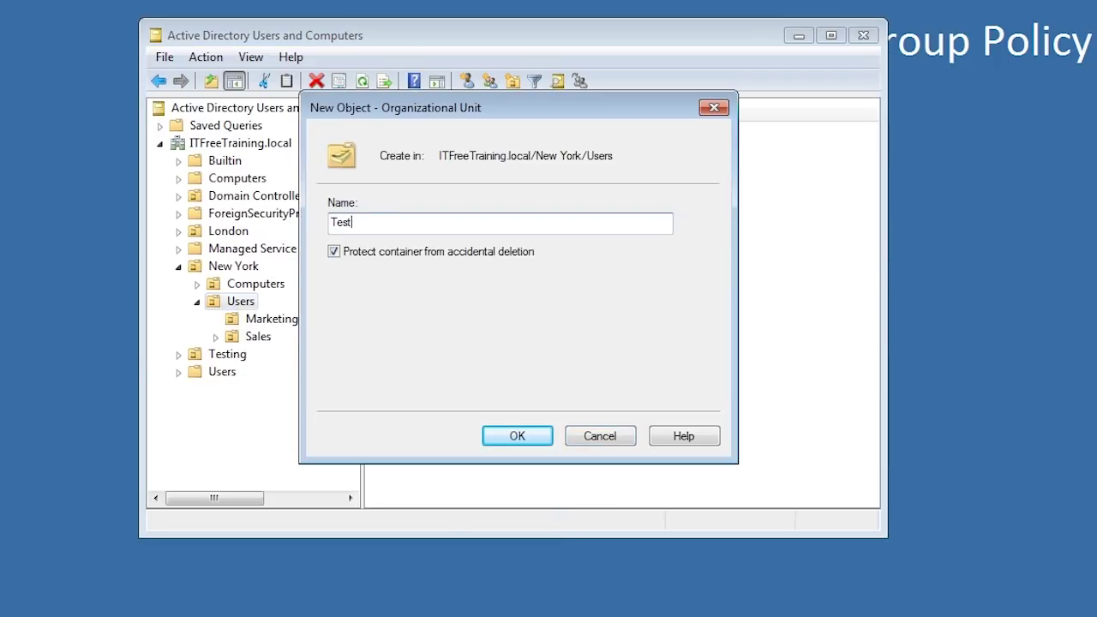
left_click(516, 439)
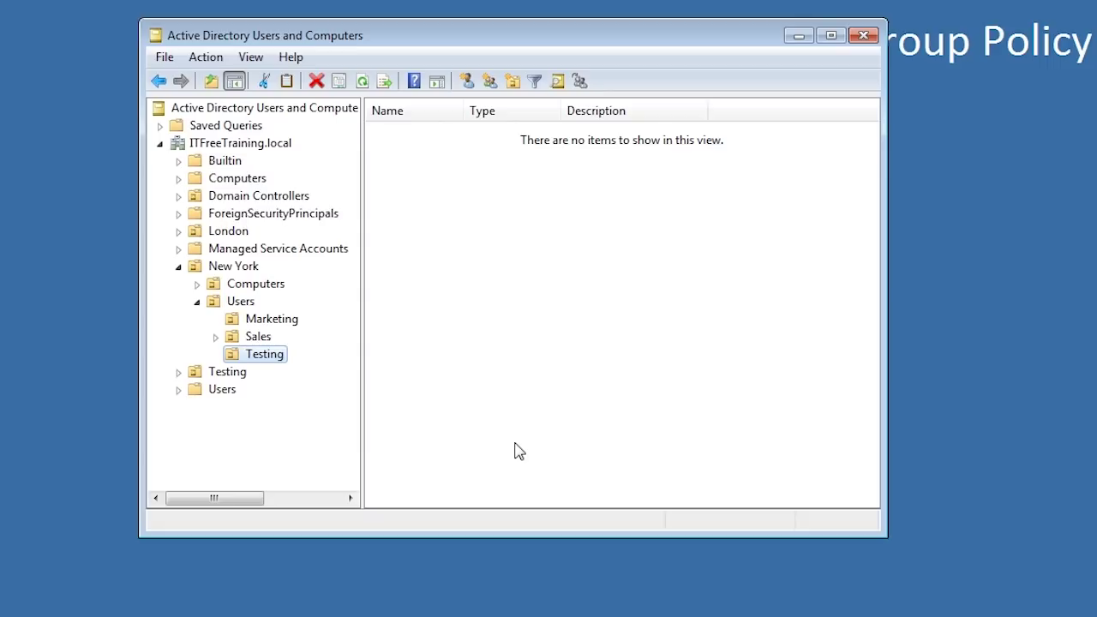
left_click(281, 323)
Drag the Trainer user from the Marketing OU into the Testing OU and confirm the move
left_click_drag(411, 136, 276, 356)
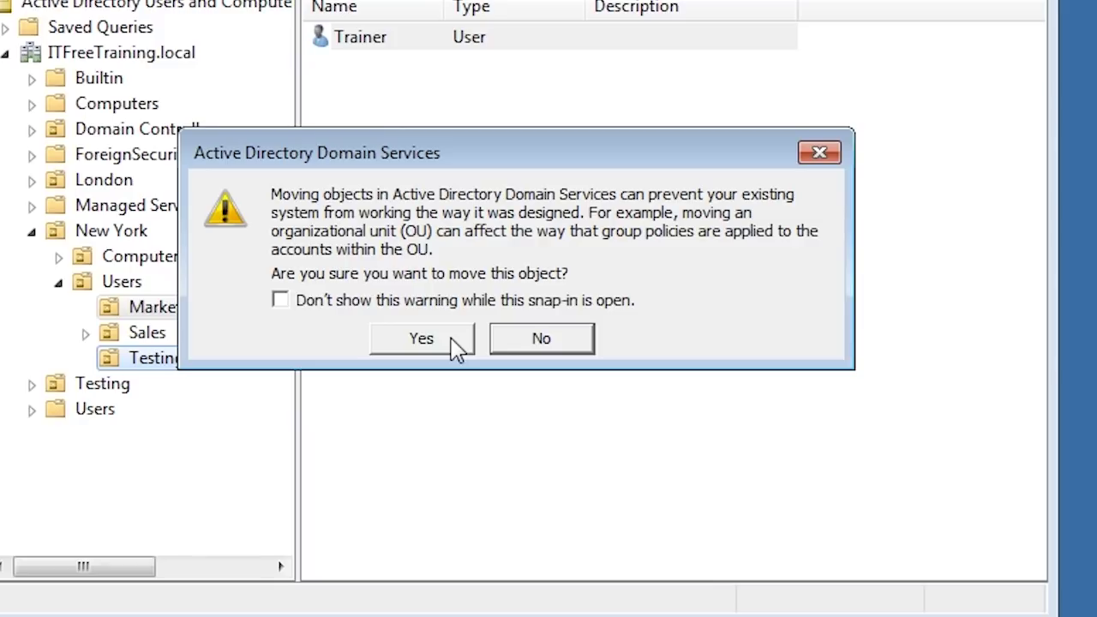
left_click(457, 345)
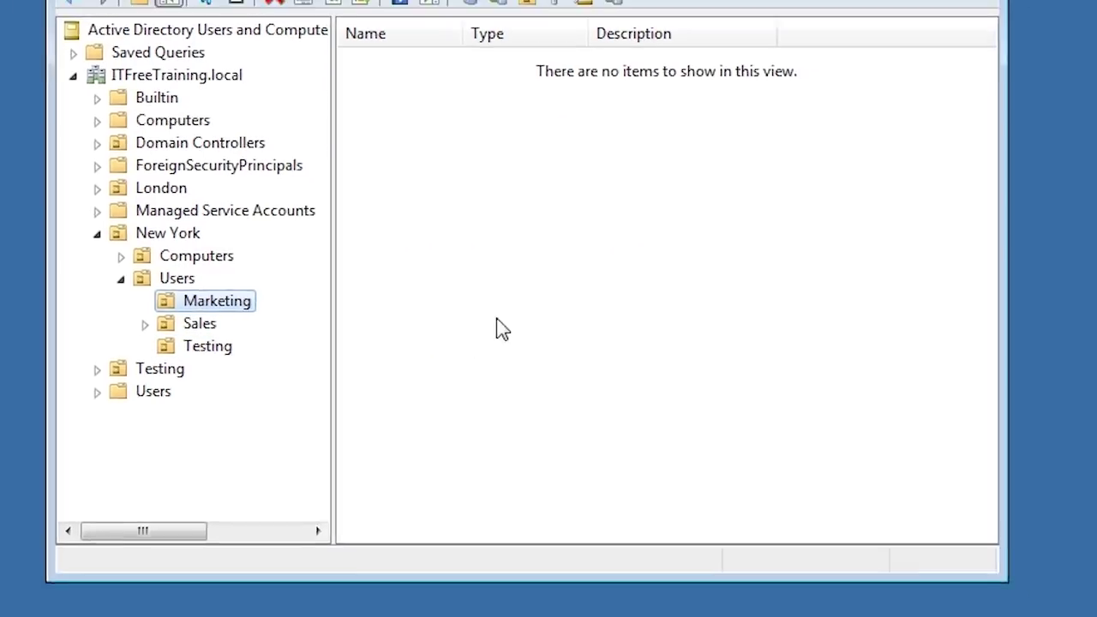
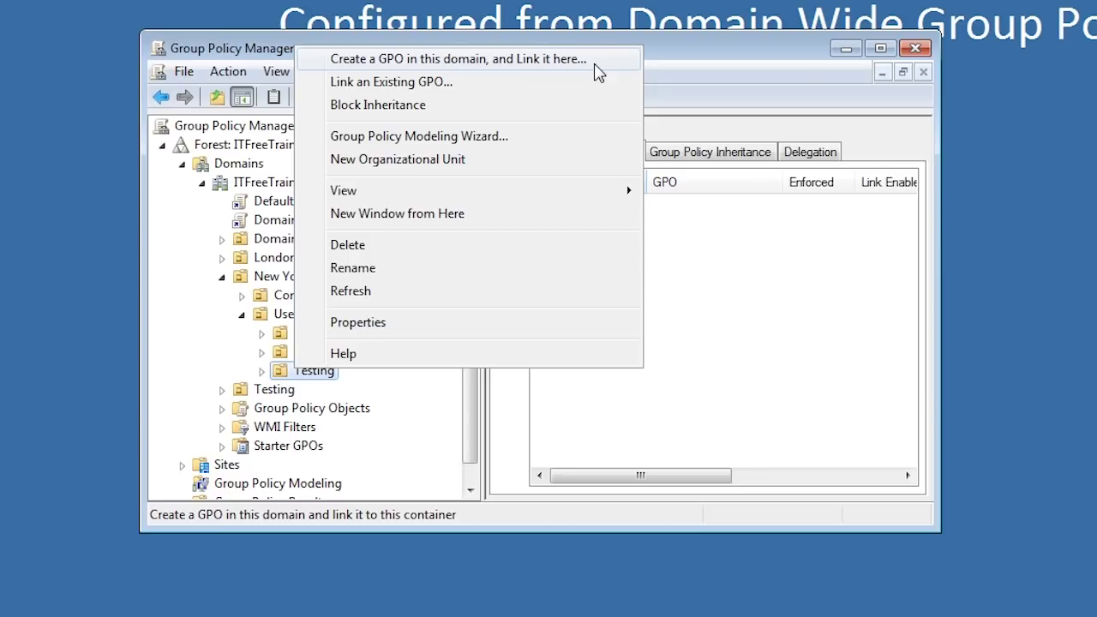
Create the 'New York Testing' GPO linked to the Testing OU and open it for editing
type("New Y")
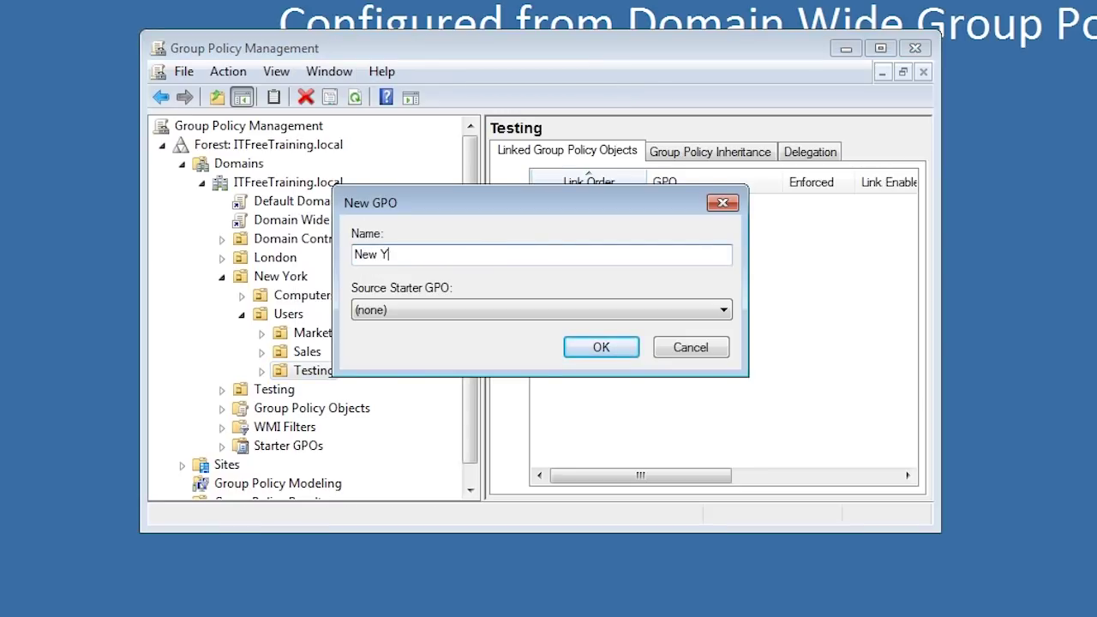
type("ork Testing")
left_click(603, 353)
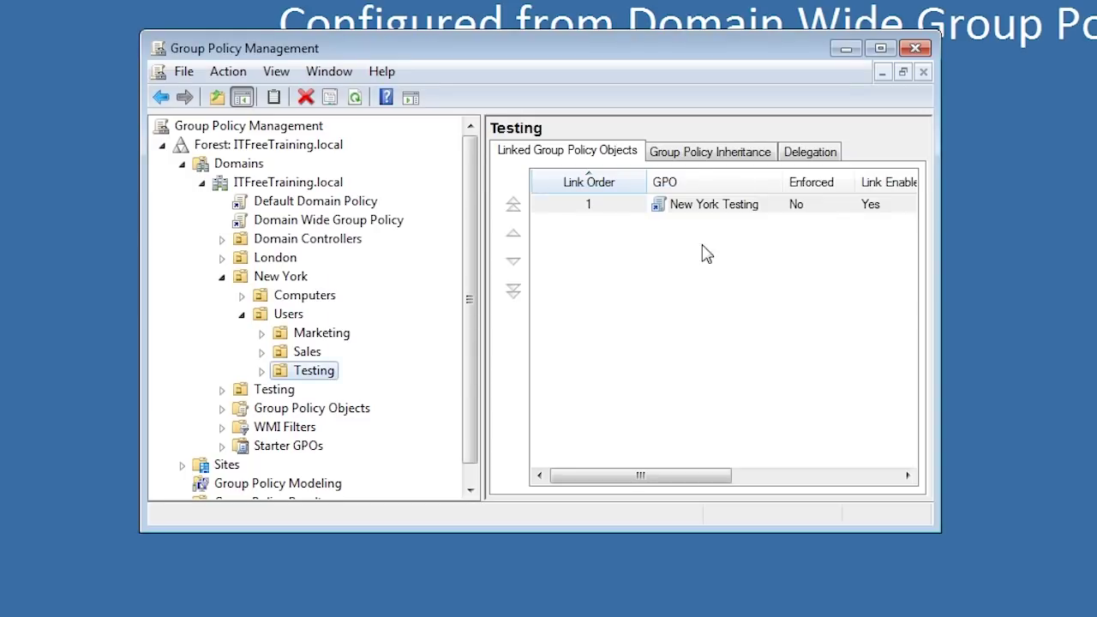
right_click(715, 217)
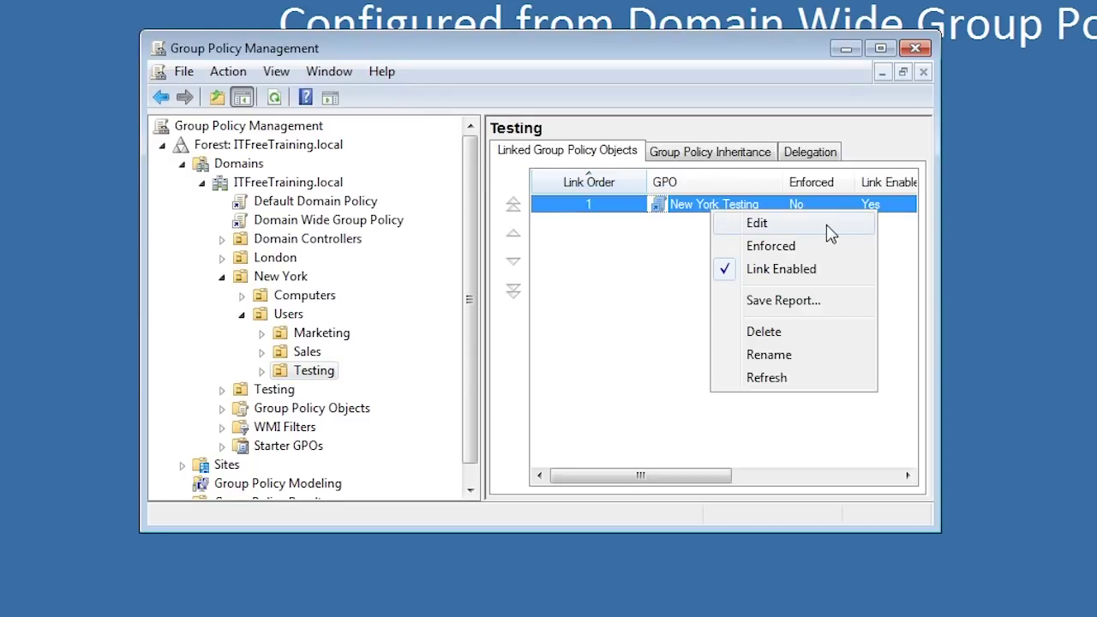
left_click(830, 233)
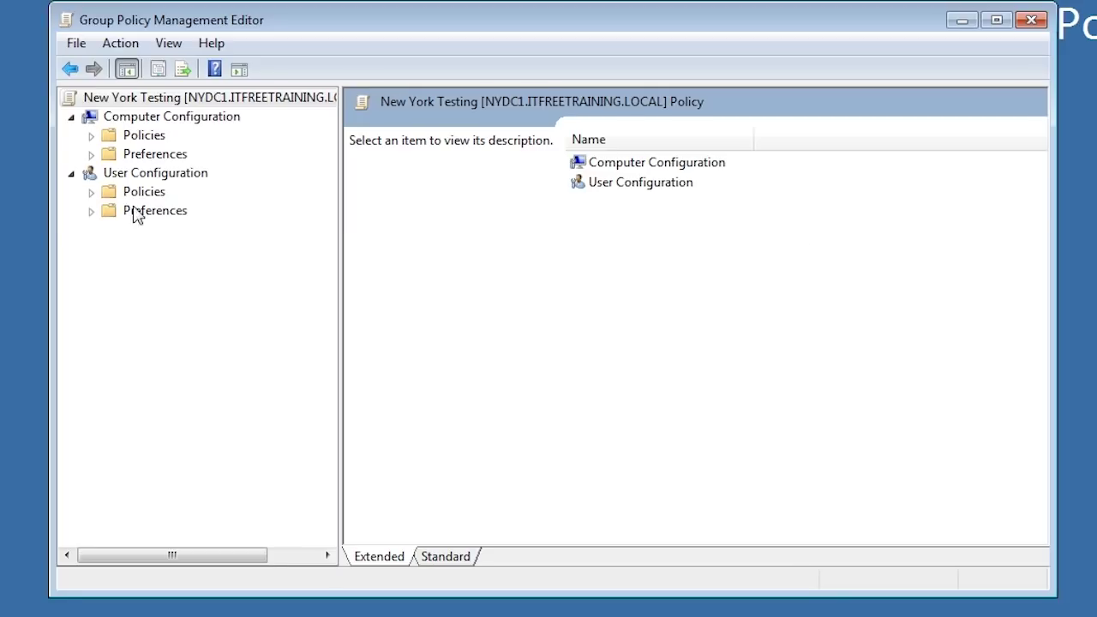
Open 'Prohibit access to the Control Panel' under User Configuration > Administrative Templates > Control Panel
left_click(92, 193)
left_click(111, 248)
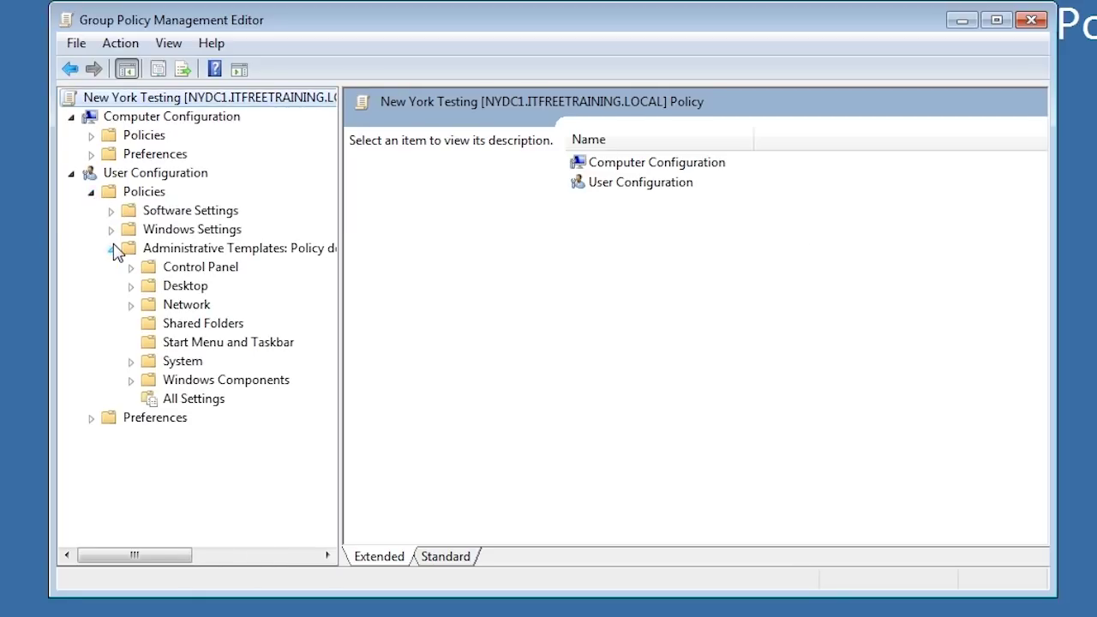
left_click(132, 267)
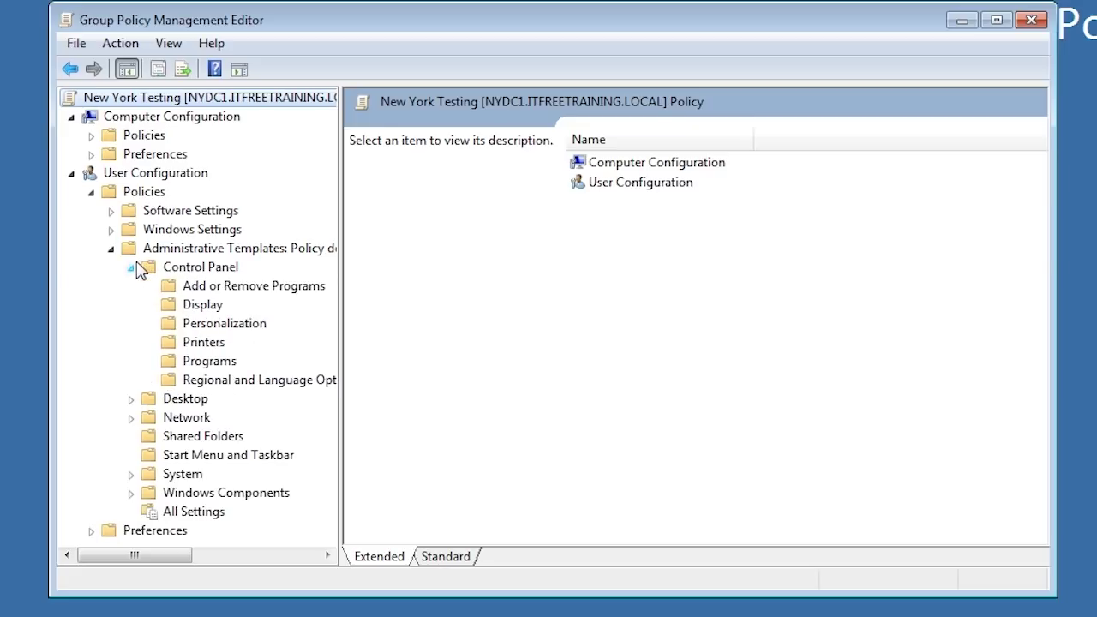
left_click(168, 268)
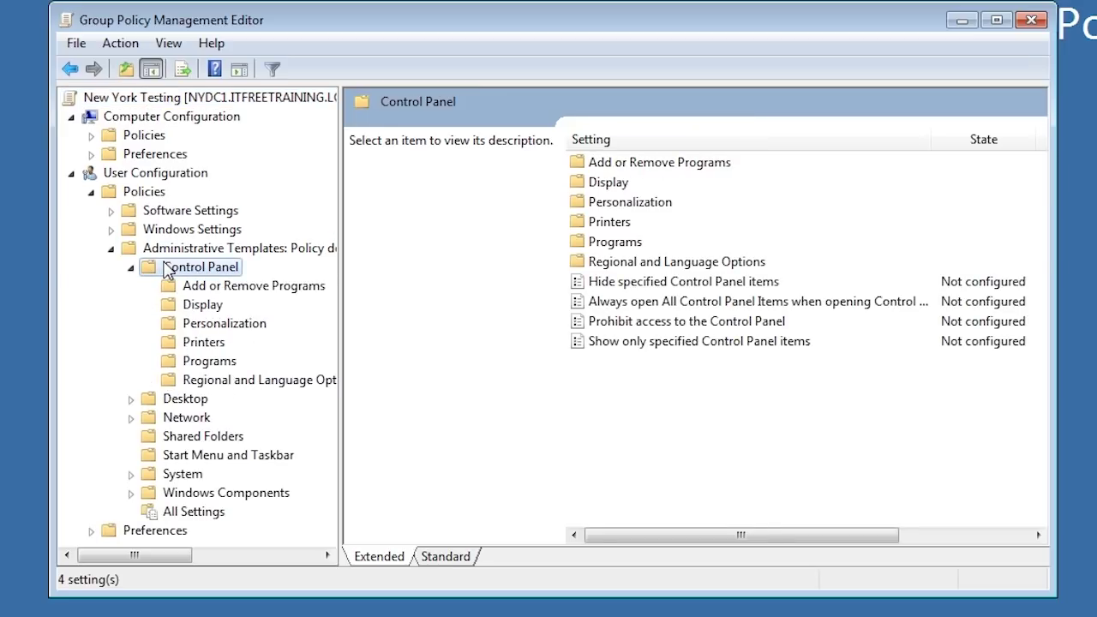
left_click(593, 323)
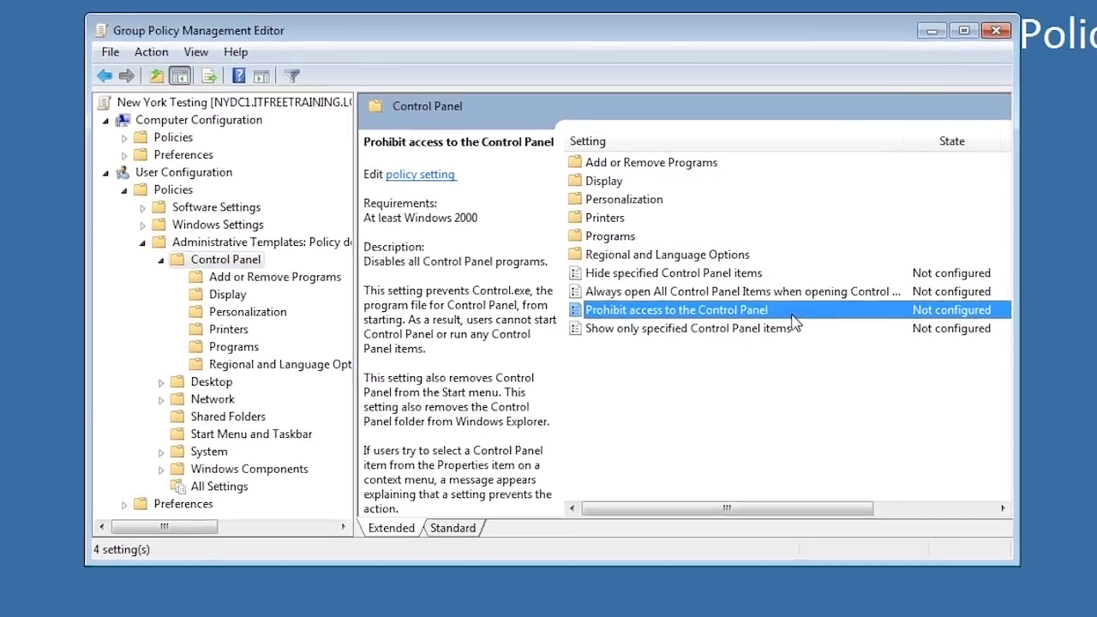
double_click(811, 323)
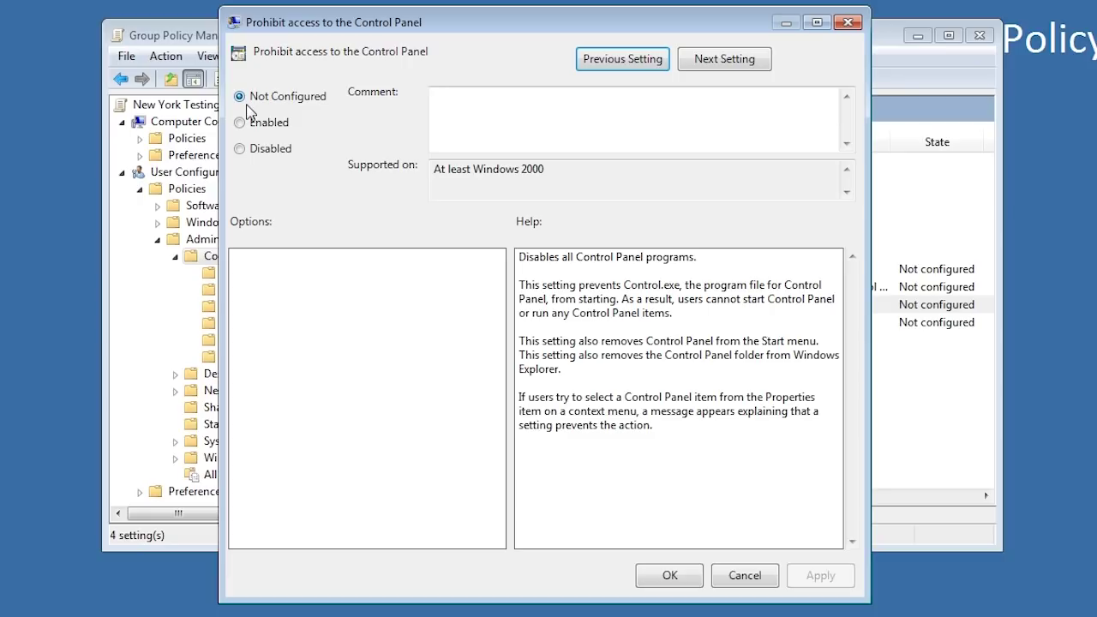
Set 'Prohibit access to the Control Panel' to Disabled and apply it
left_click(241, 150)
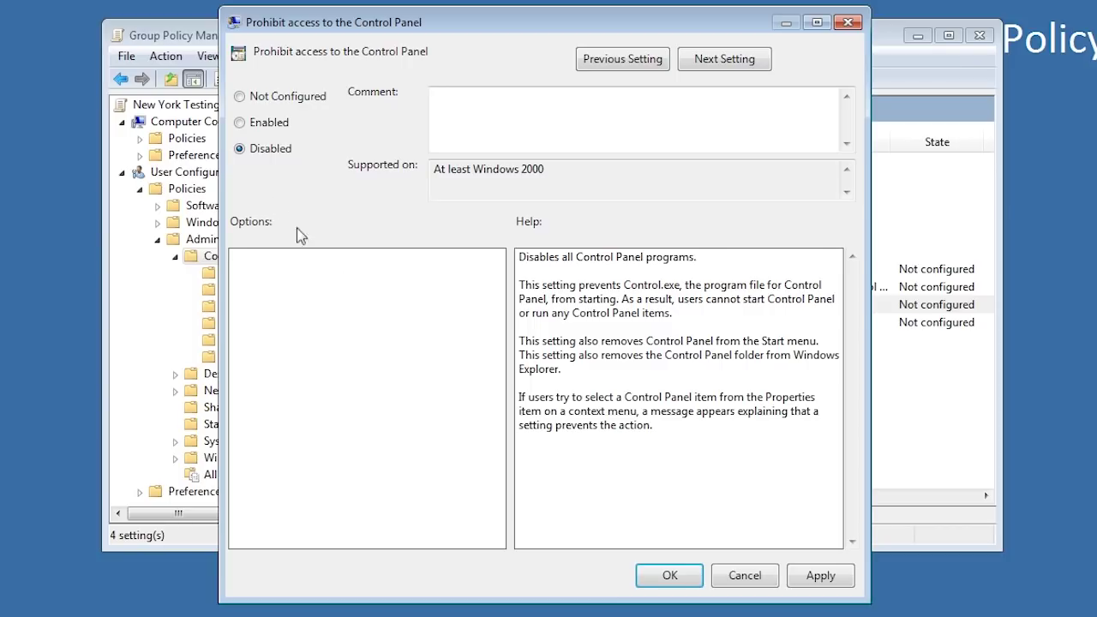
left_click(659, 577)
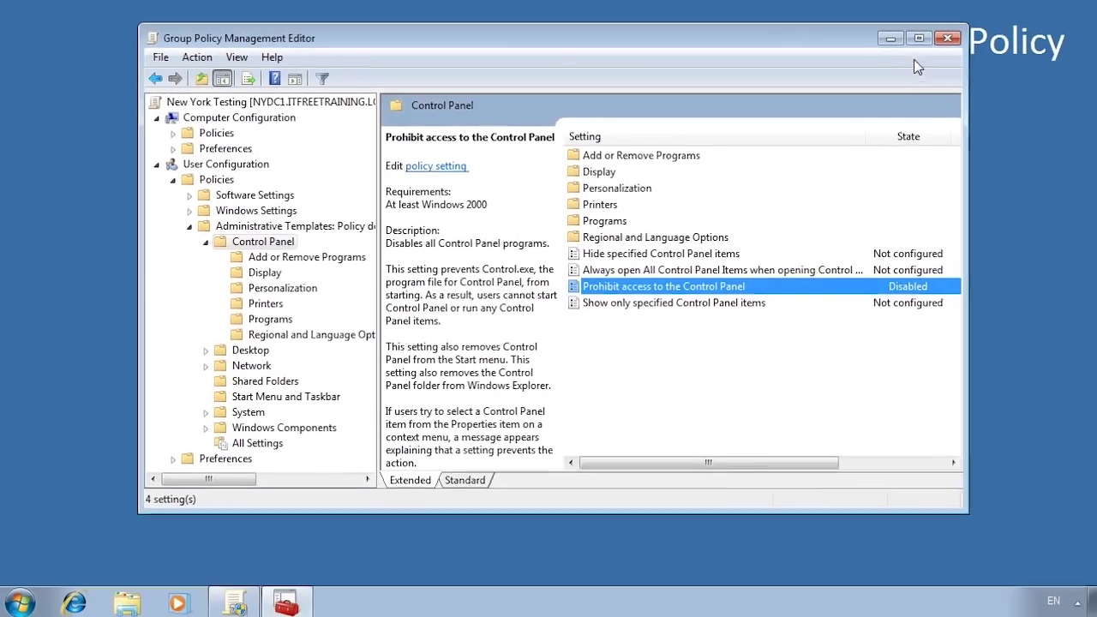
Close the Group Policy Management Editor and Group Policy Management windows, then log off Windows
left_click(971, 36)
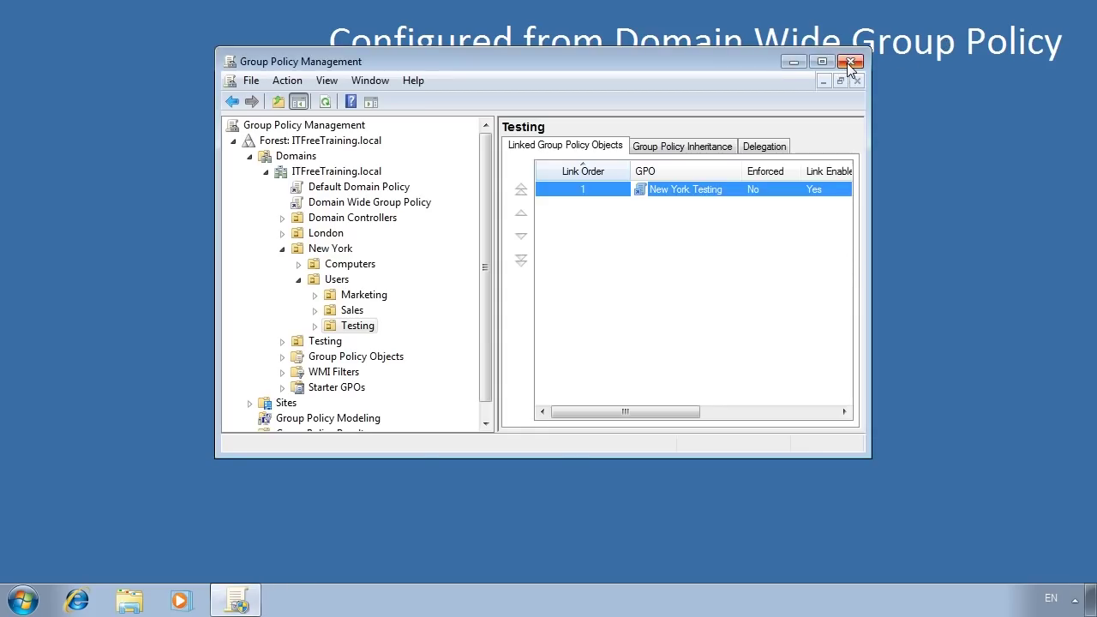
left_click(850, 62)
left_click(24, 600)
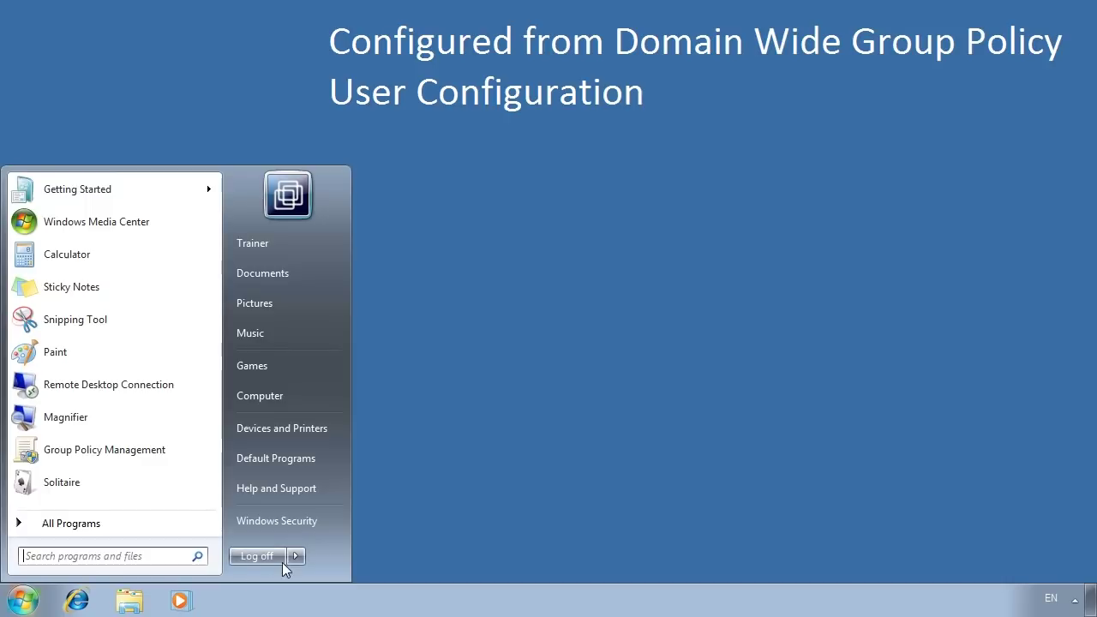
left_click(261, 559)
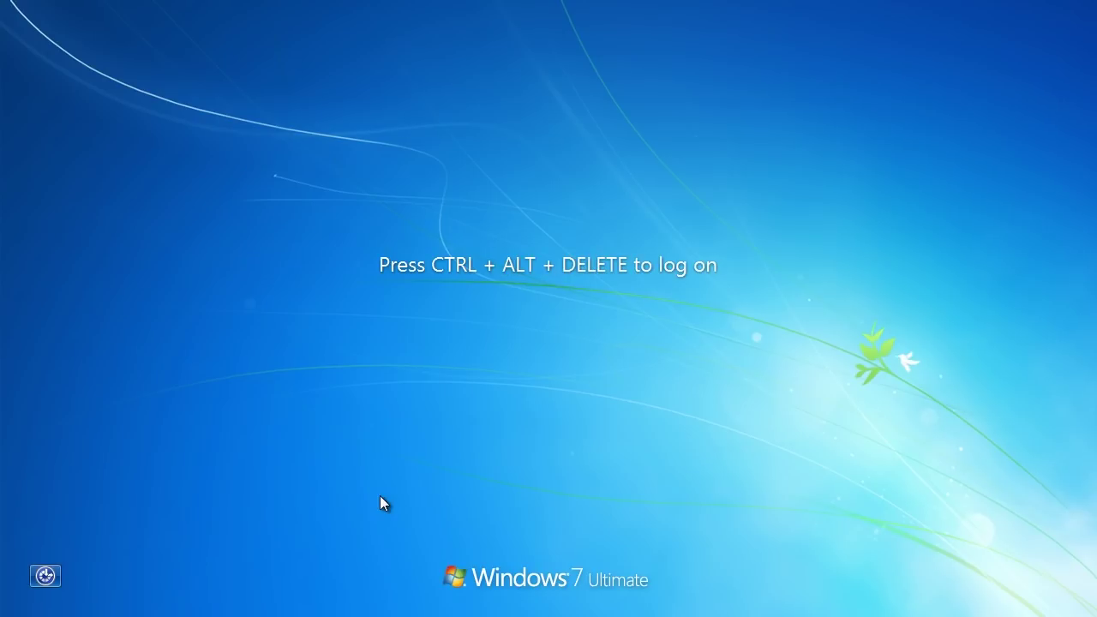
Log back on with the account password and confirm the Start menu still lists Control Panel
key("ctrl+alt+Delete")
type("•••••••••")
key("Return")
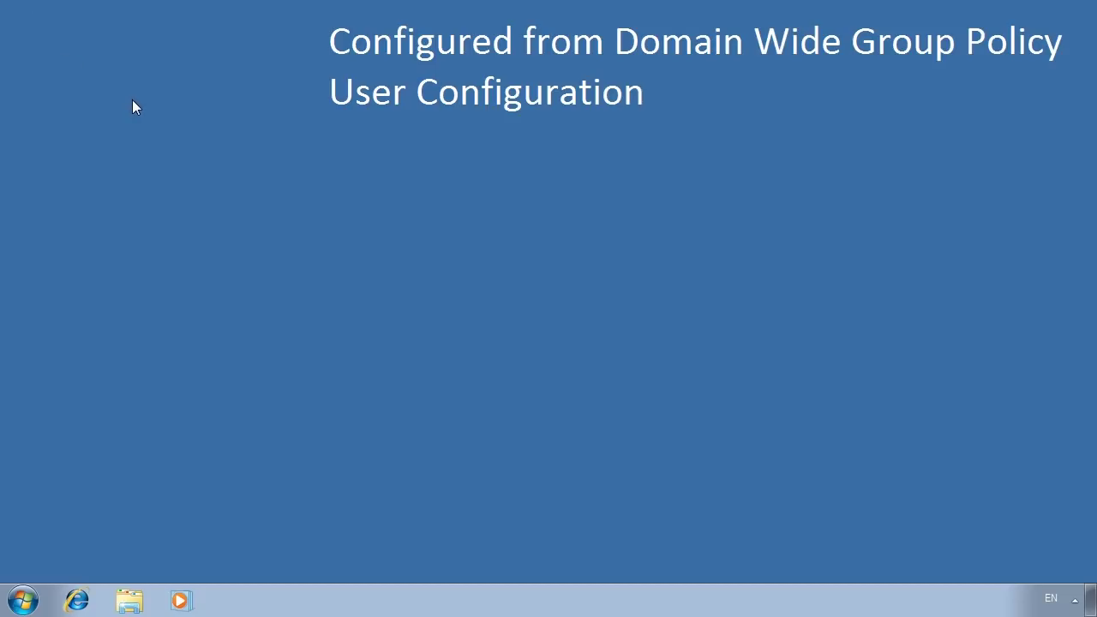
left_click(24, 600)
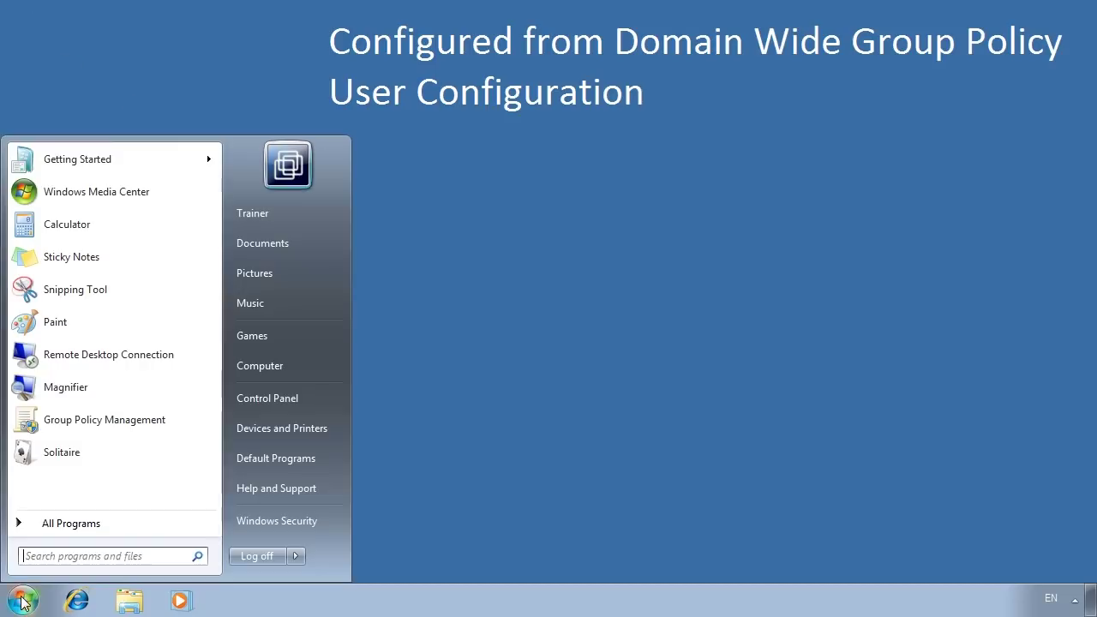